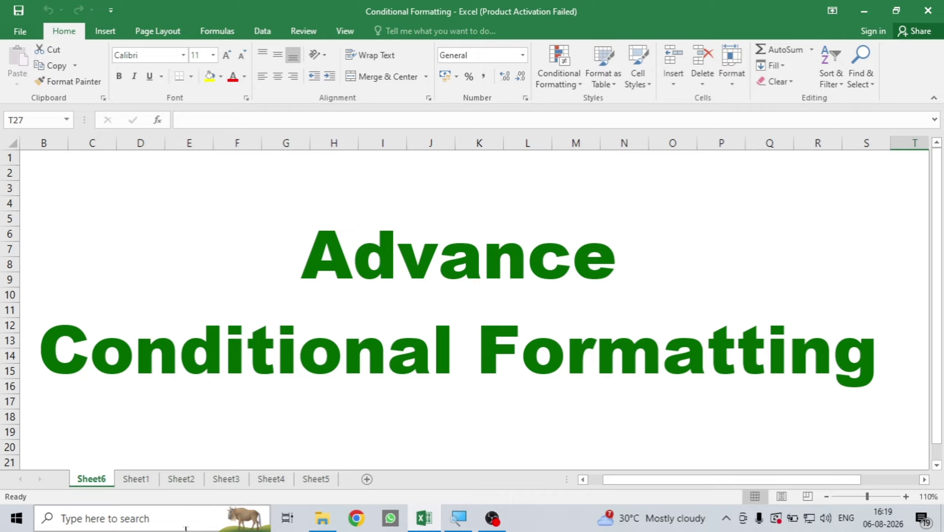
- On Sheet1, start a new conditional formatting rule for the product names in B4:B12 that uses a formula to determine the cells
left_click(136, 480)
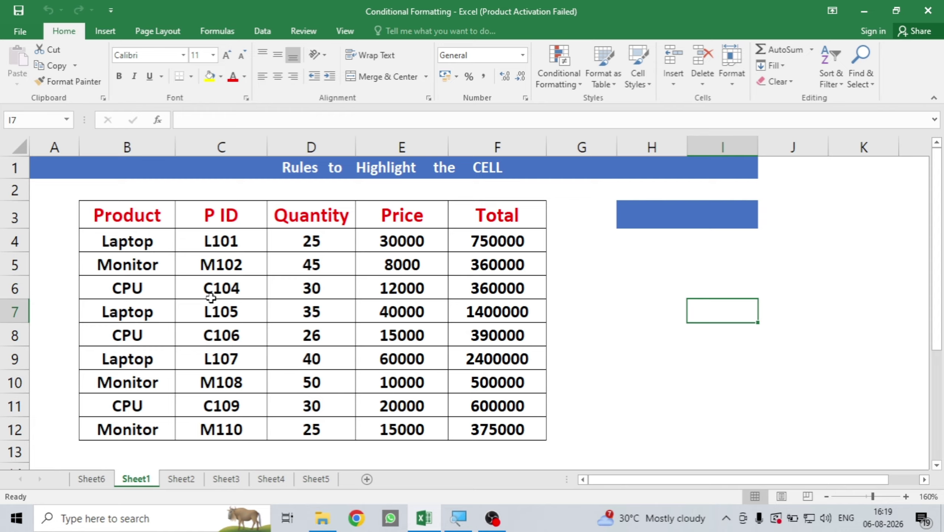
type("+")
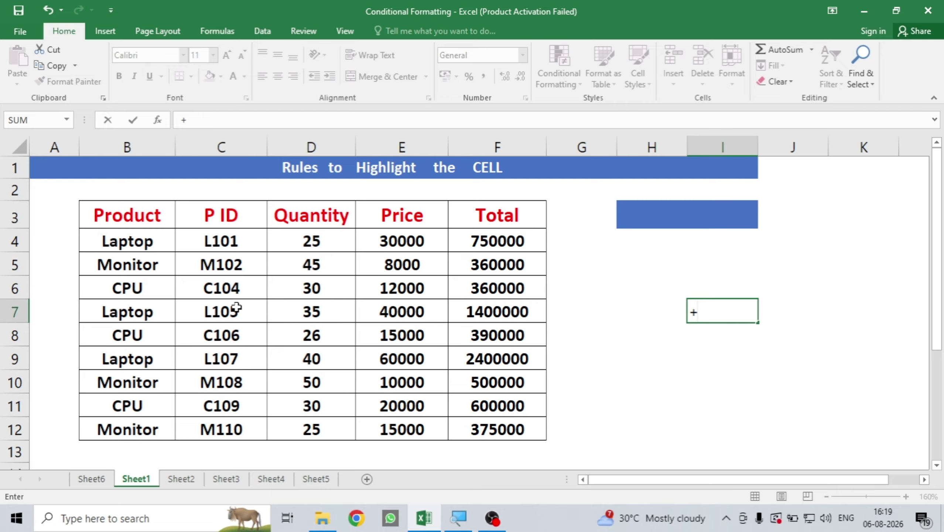
key("Escape")
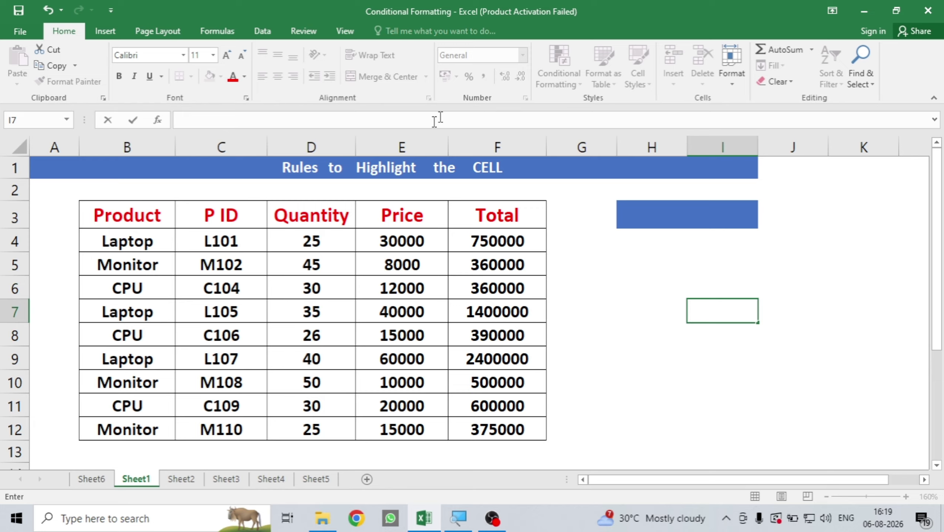
left_click(572, 278)
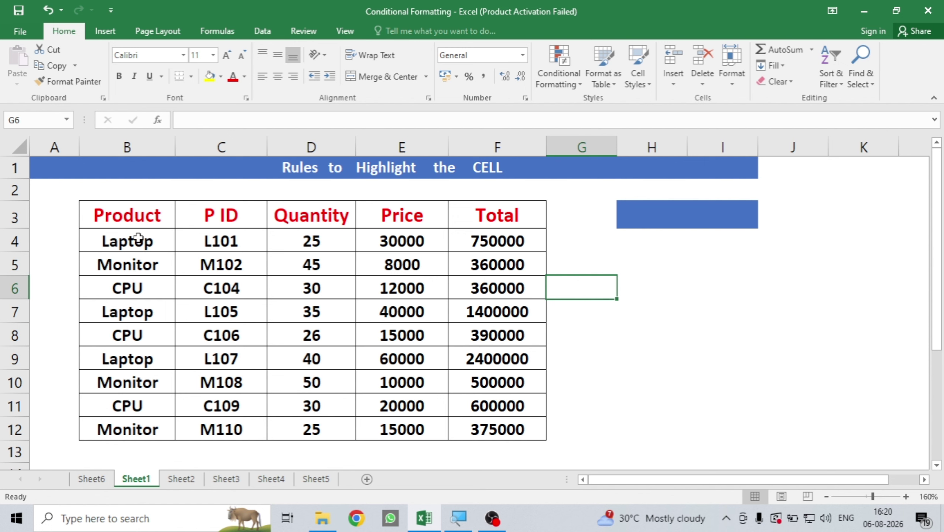
left_click_drag(139, 238, 130, 432)
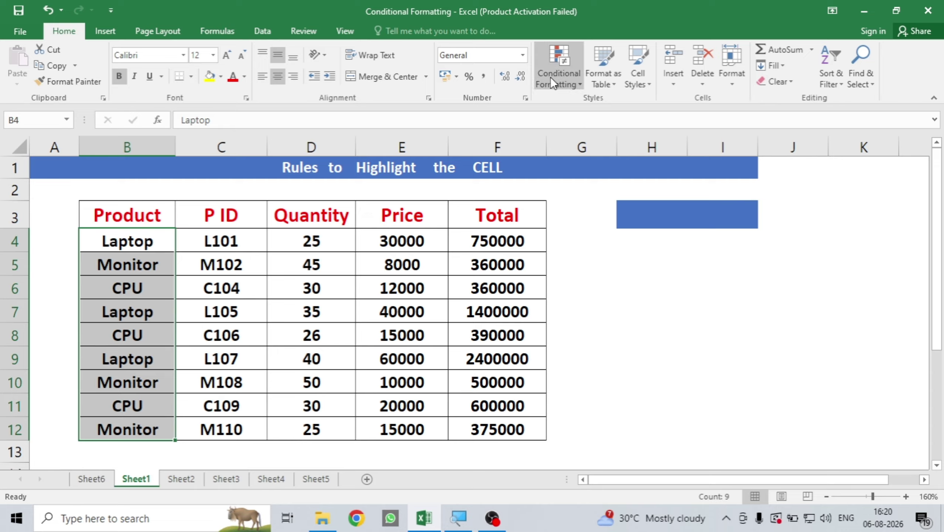
left_click(577, 87)
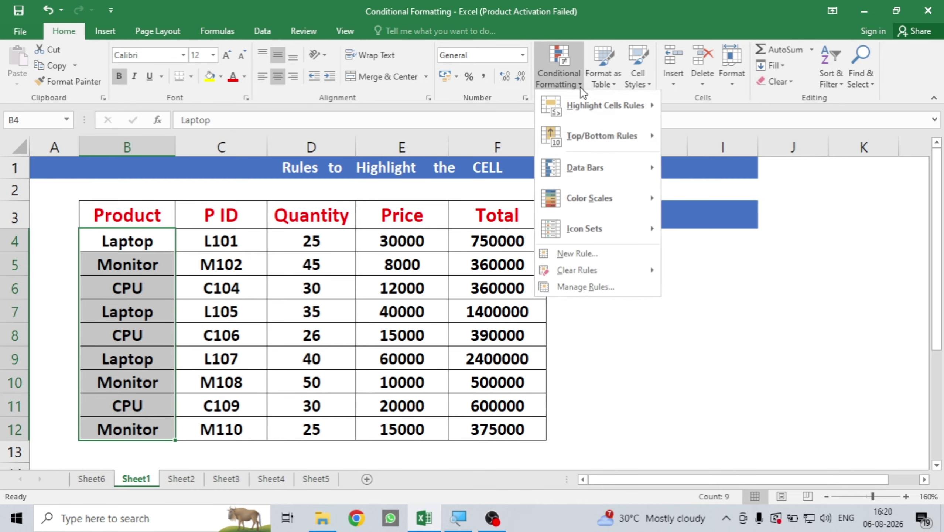
left_click(569, 254)
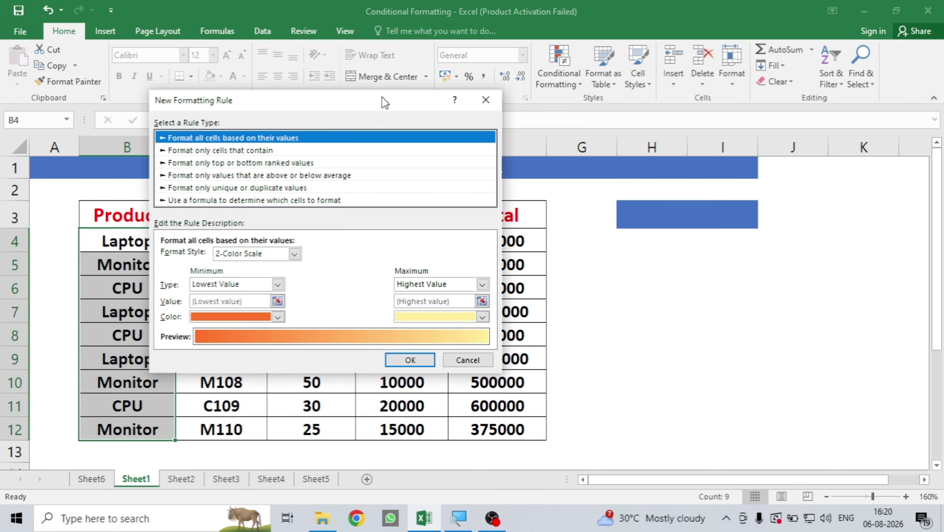
left_click_drag(382, 97, 474, 117)
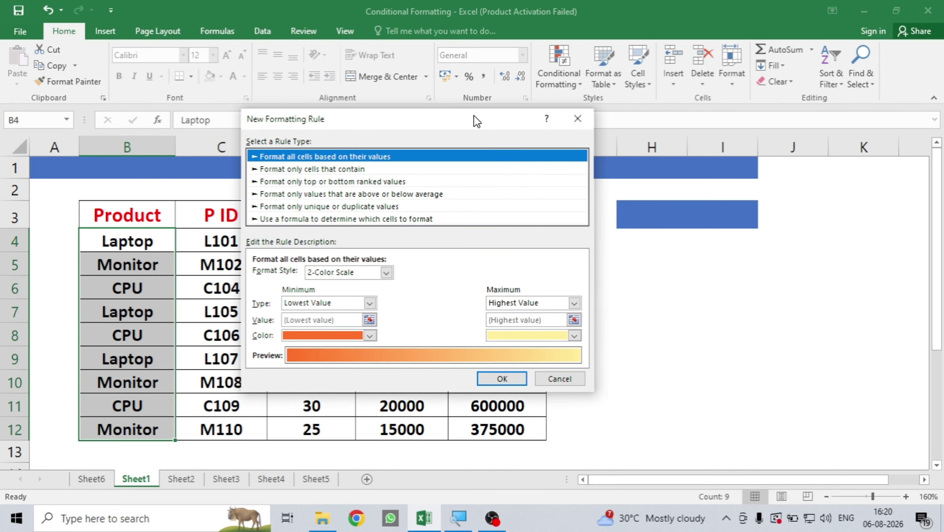
left_click(361, 219)
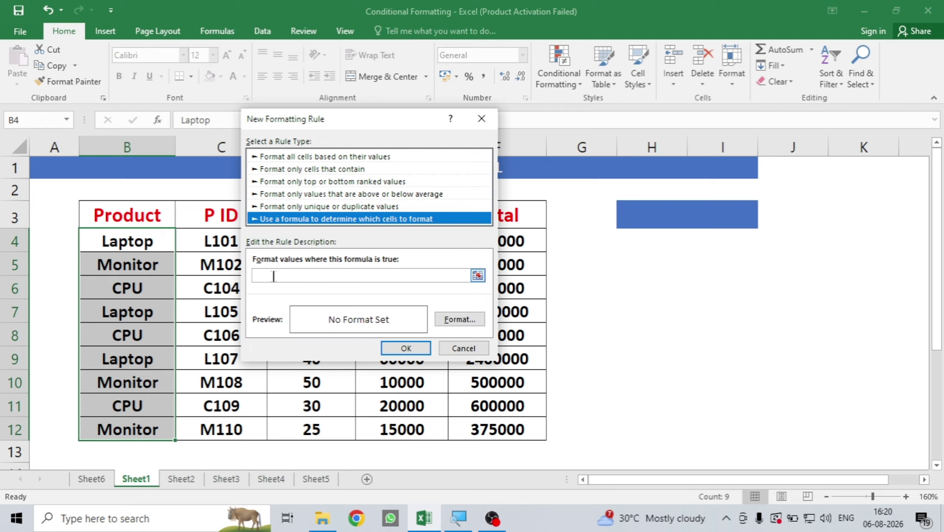
- Enter the rule formula =B4=$H$3, with B4 relative and the merged blue cell H3 as an absolute reference
left_click(360, 276)
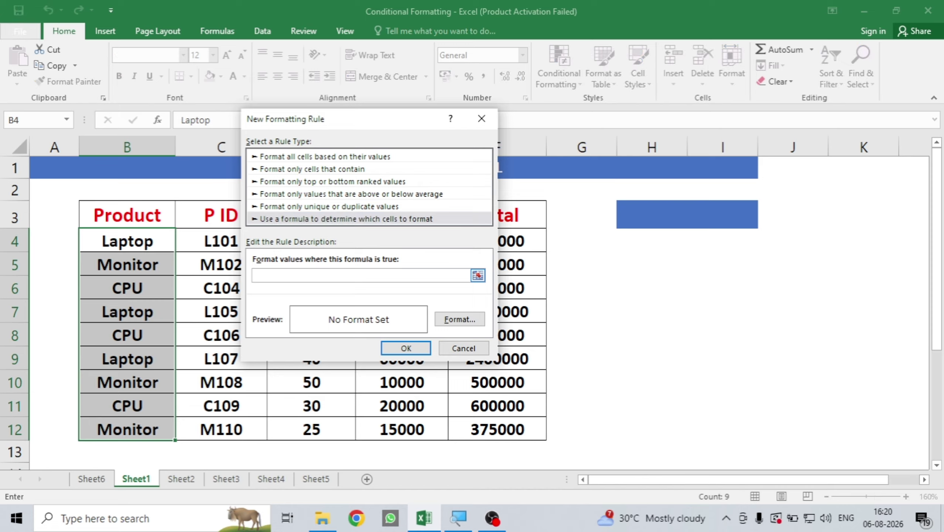
type("=")
left_click(129, 243)
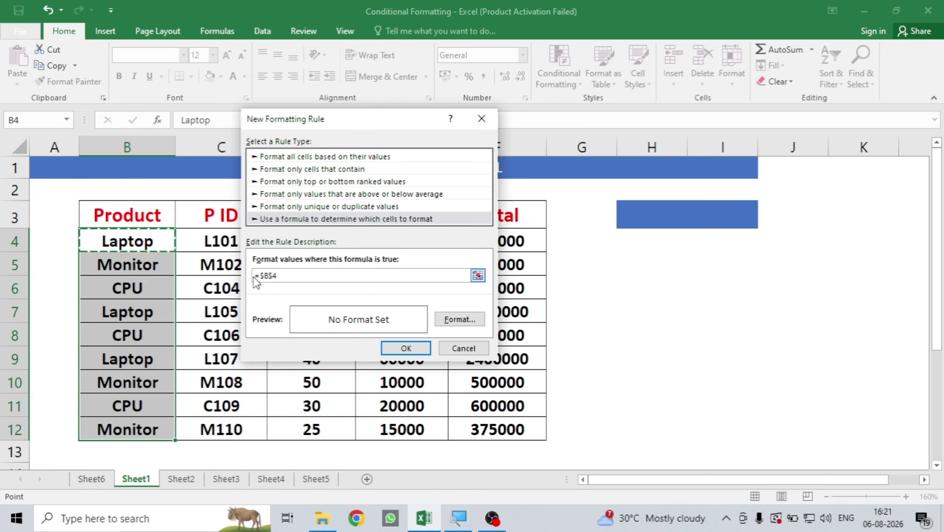
left_click(274, 276)
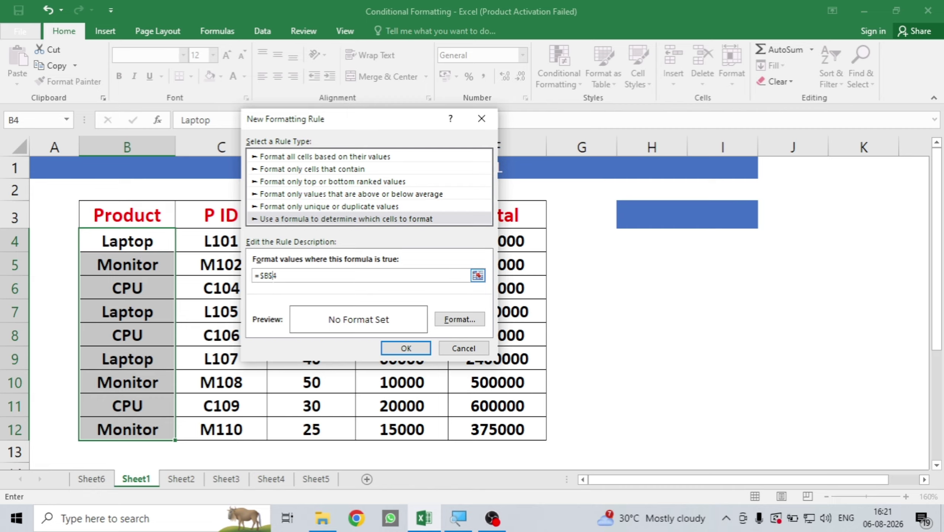
key("BackSpace")
key("Left")
key("BackSpace")
type("=")
left_click(664, 216)
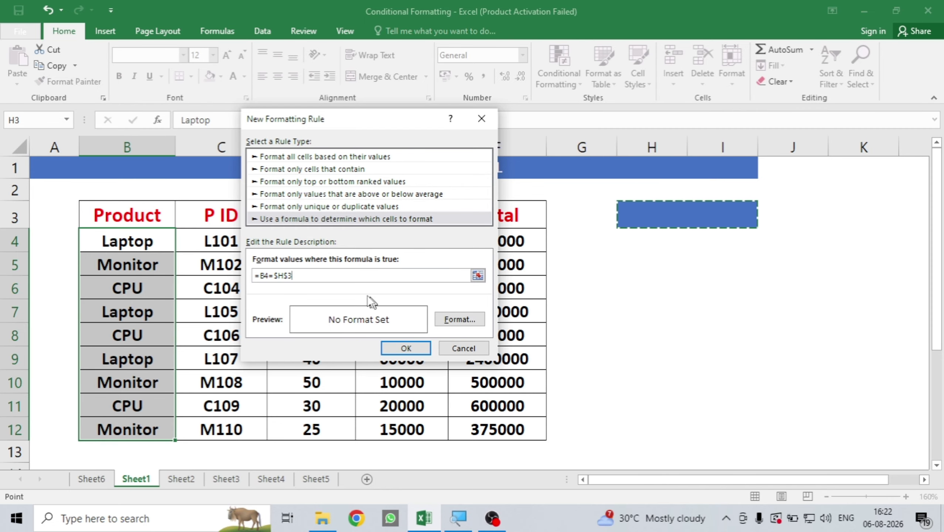
- Give the rule a light gold background fill and apply it to the selected product cells
left_click(456, 320)
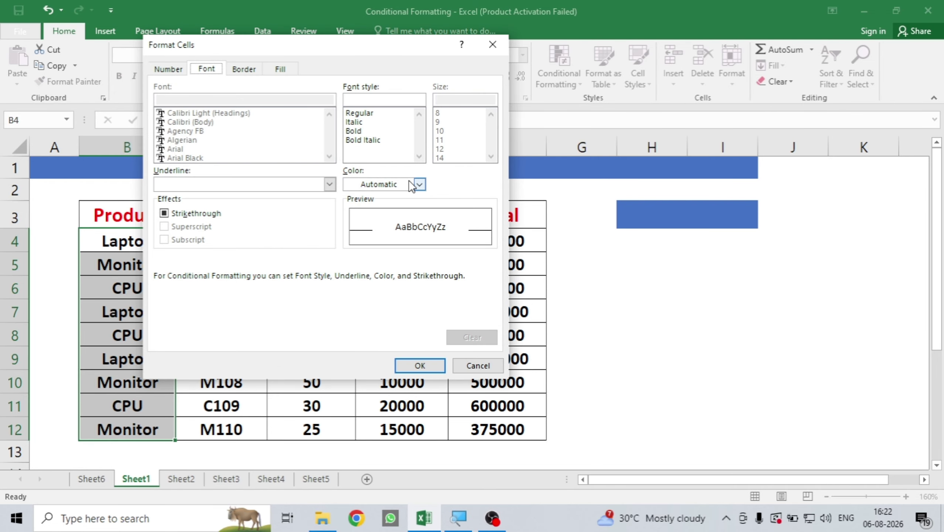
left_click(285, 72)
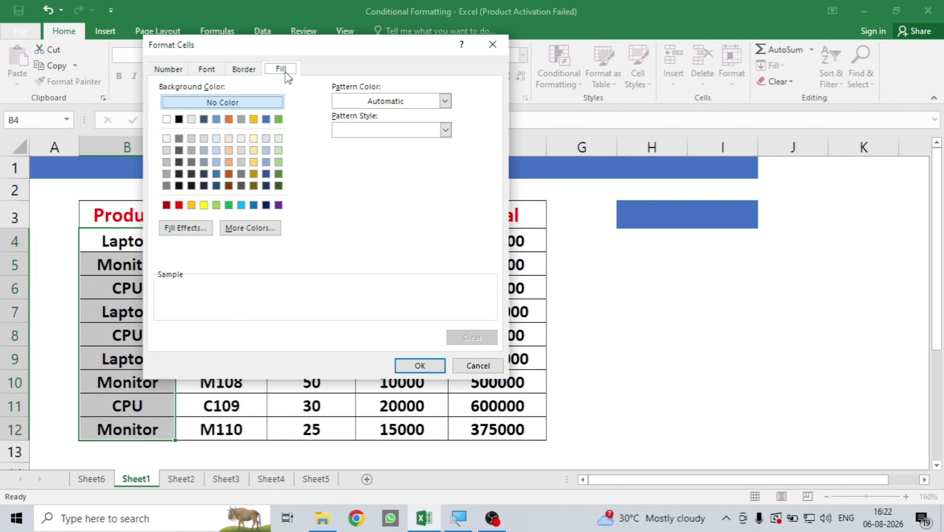
left_click(254, 162)
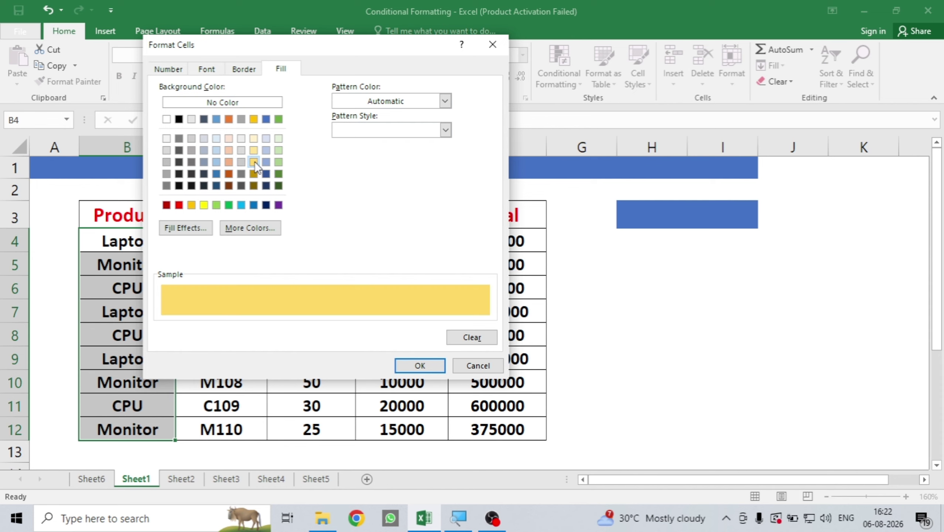
left_click(420, 365)
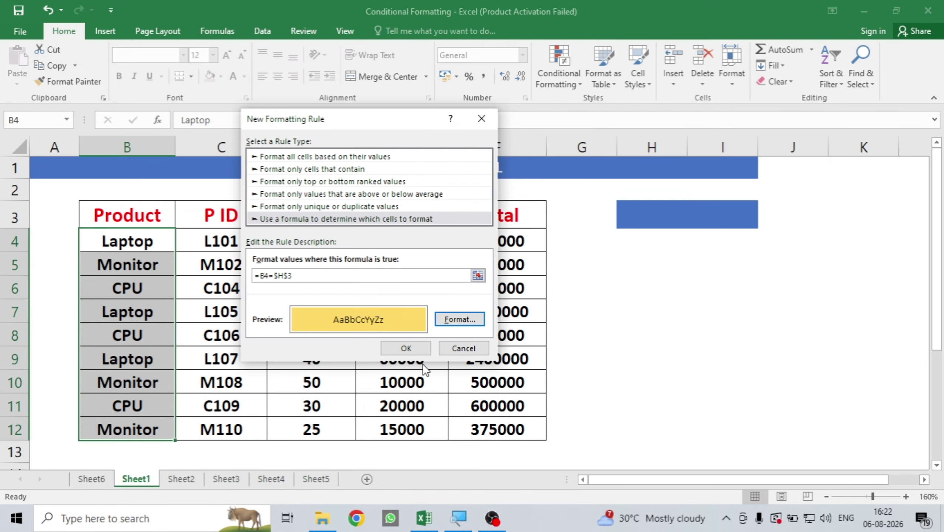
left_click(407, 348)
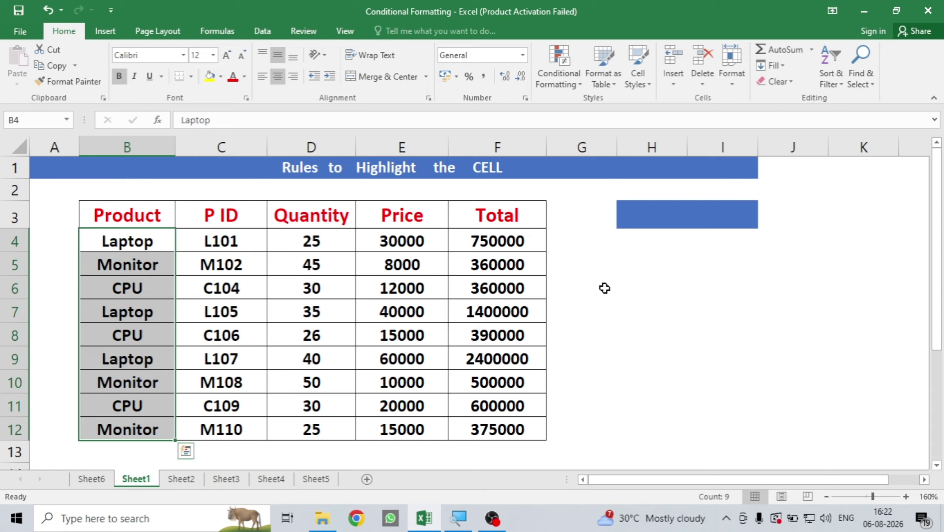
- Test the highlighting rule by entering cpu in the blue cell H3
left_click(661, 220)
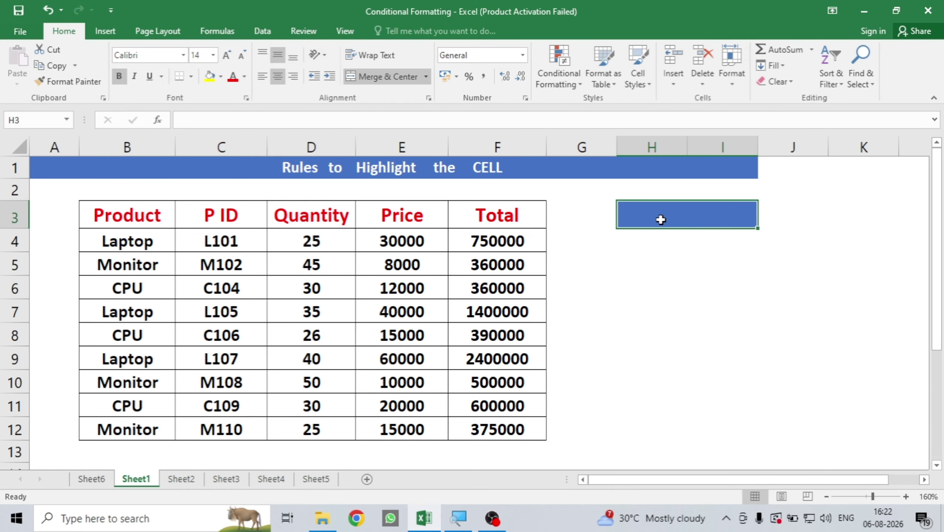
type("cpu")
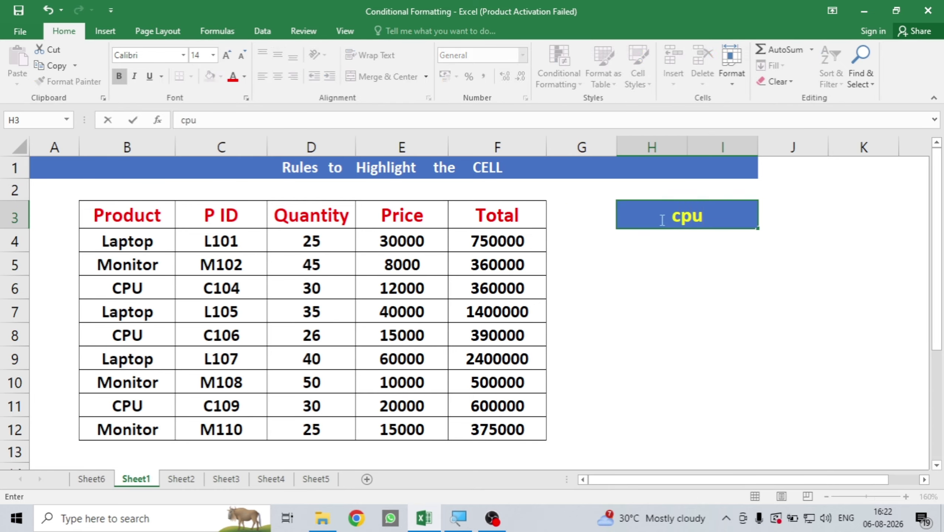
key("Return")
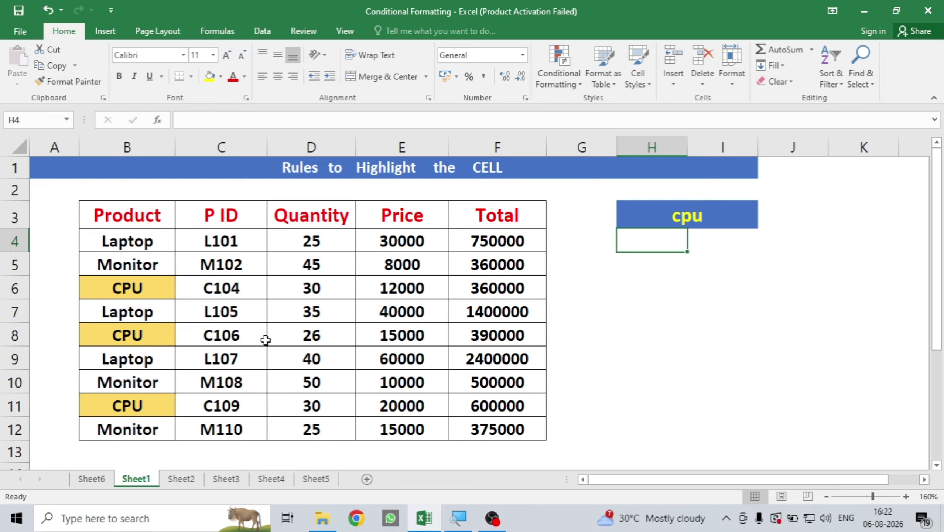
- Replace the search term in cell H3 with laptop to test the rule on another product
left_click(702, 210)
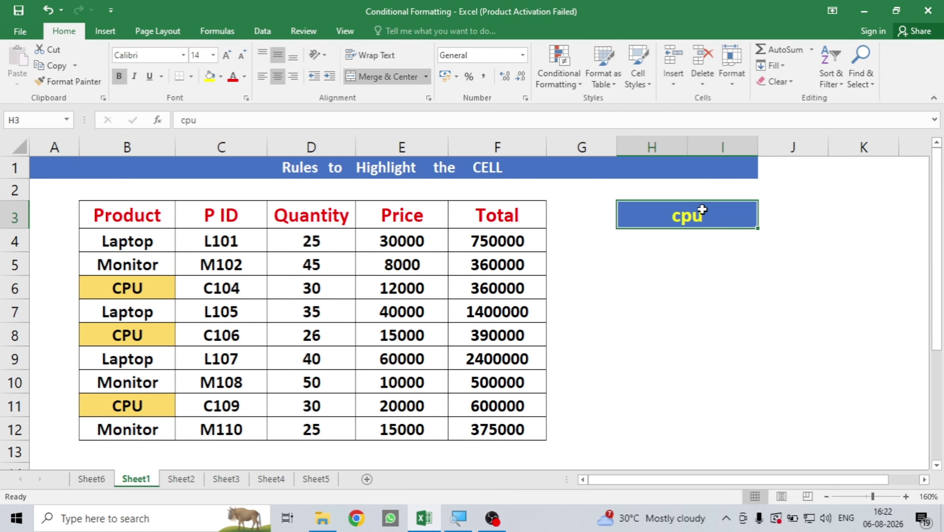
type("laptop")
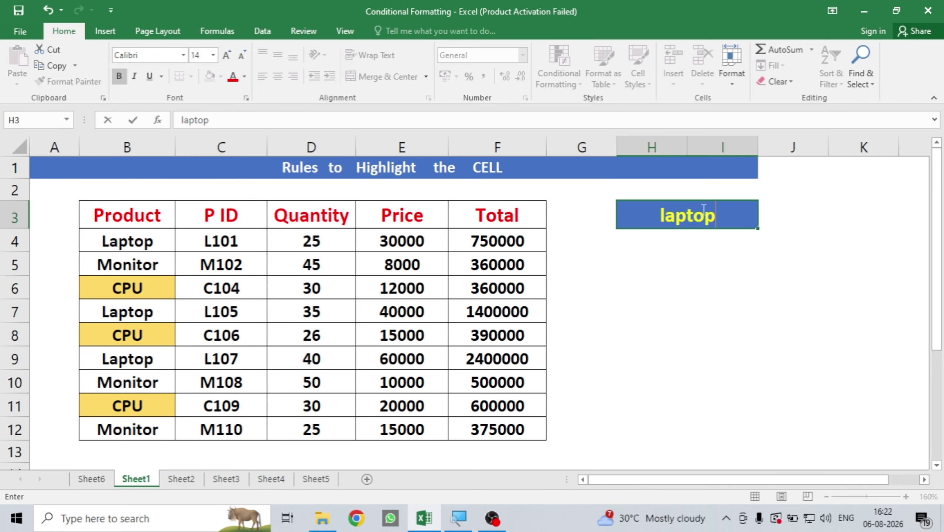
key("Return")
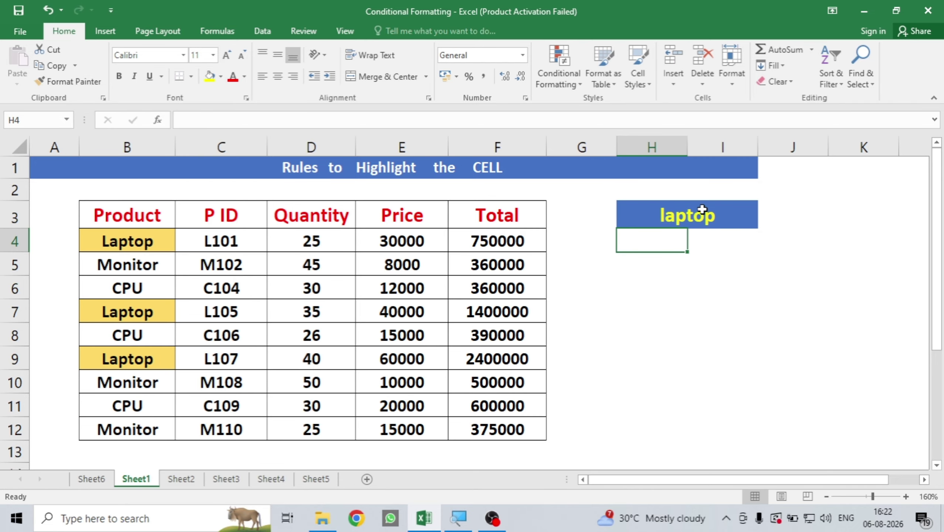
- Change the search term in cell H3 to monitor
left_click(703, 210)
type("monitor")
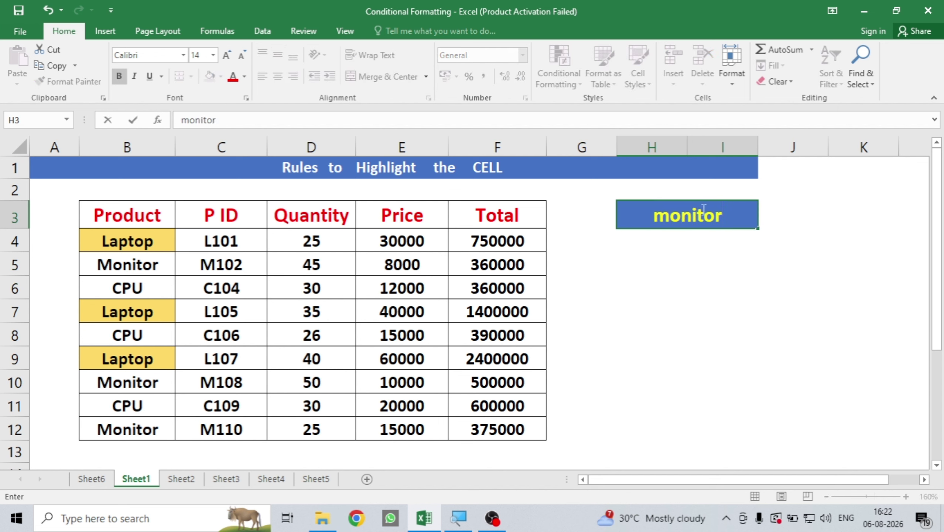
key("Return")
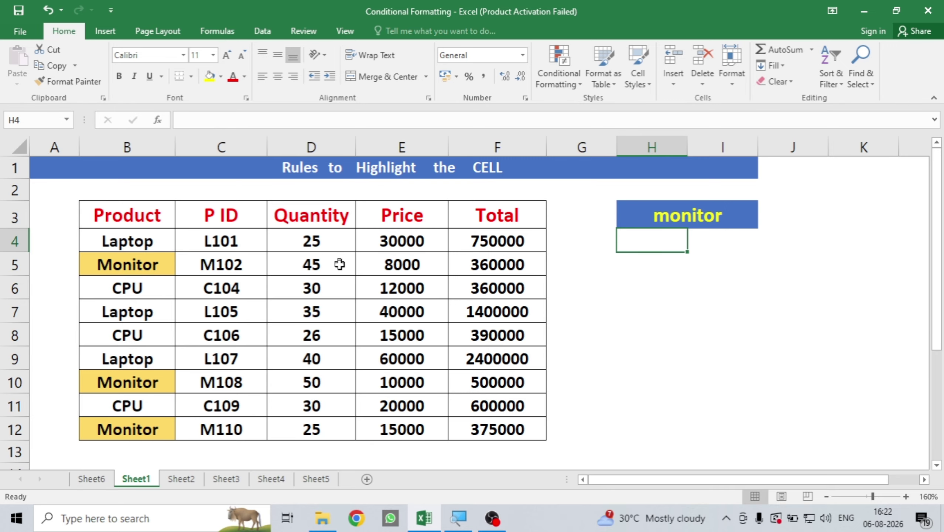
- On Sheet2, start a new conditional formatting rule for the table data in B4:F12 that uses a formula to determine the cells
left_click(190, 479)
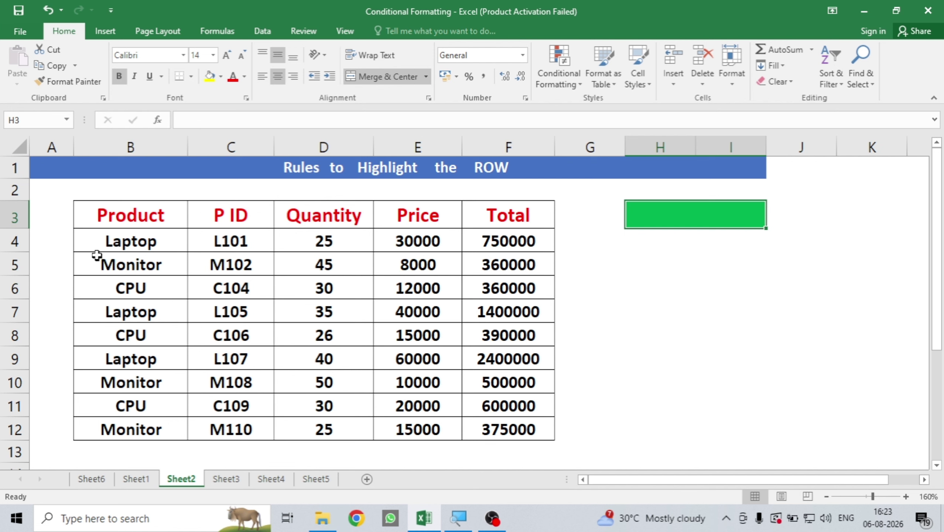
left_click_drag(103, 238, 515, 423)
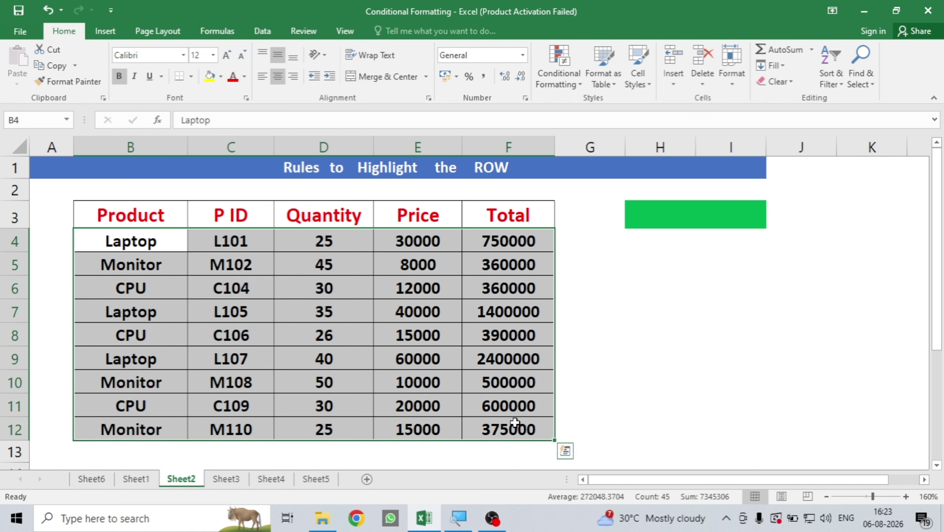
left_click(579, 85)
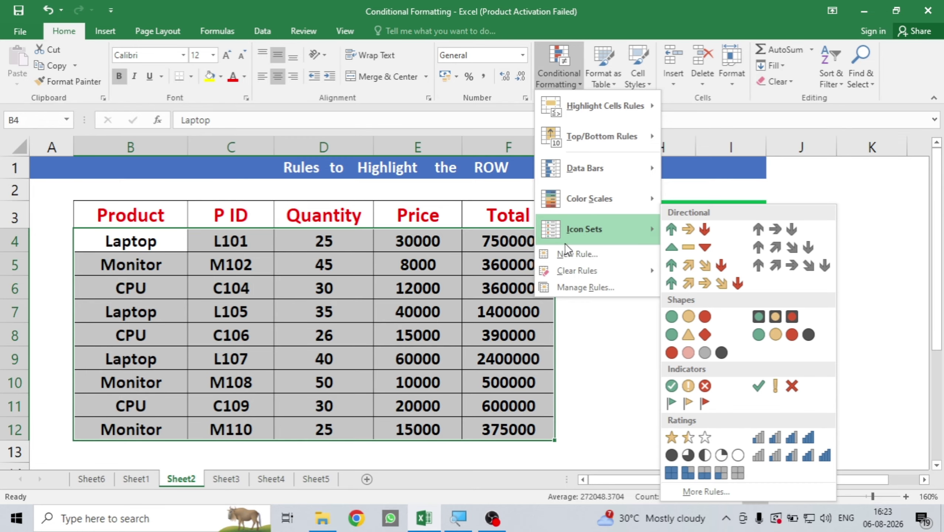
left_click(571, 259)
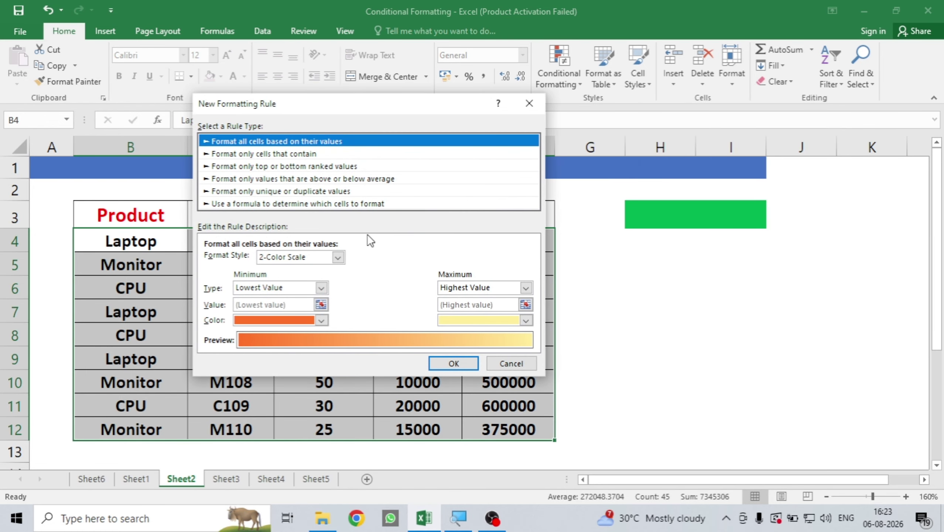
left_click(325, 204)
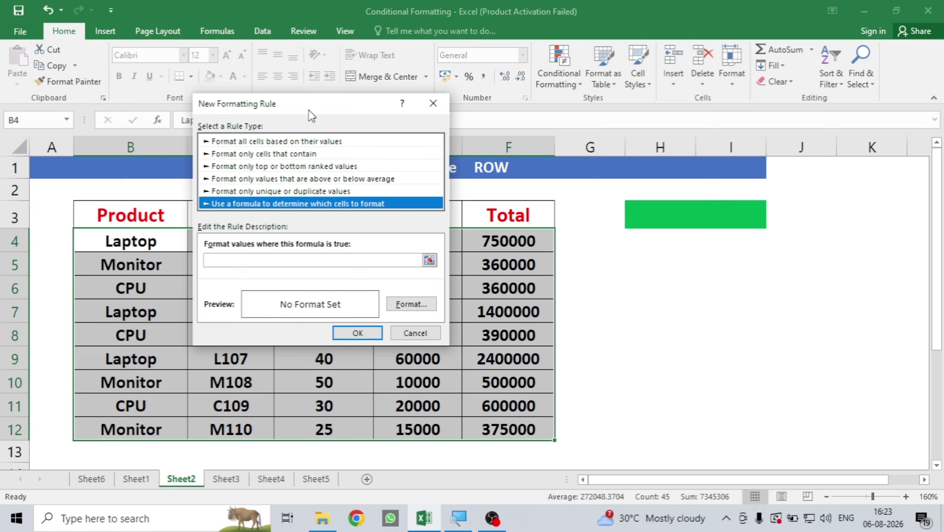
left_click_drag(315, 107, 366, 115)
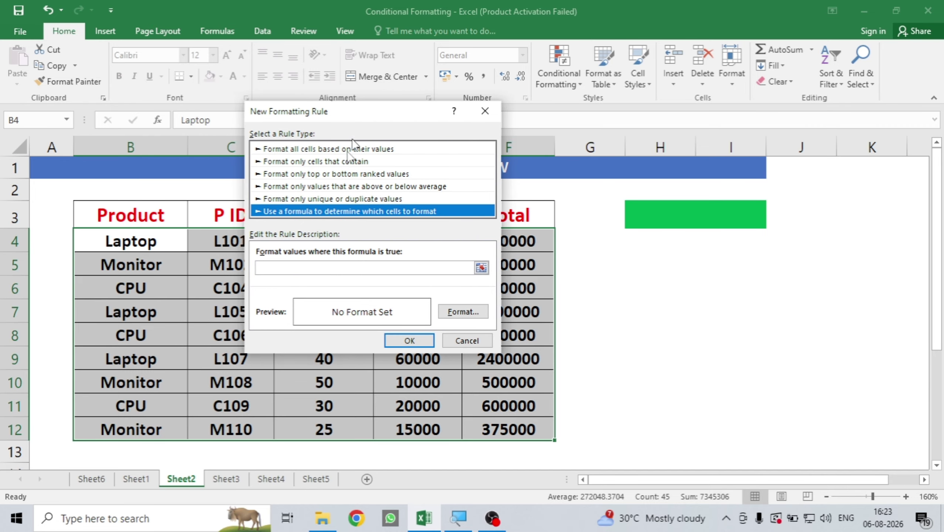
- Enter =$B4=$H$3 as the rule formula, keeping only column B fixed and the green search cell H3 fully absolute
left_click(335, 268)
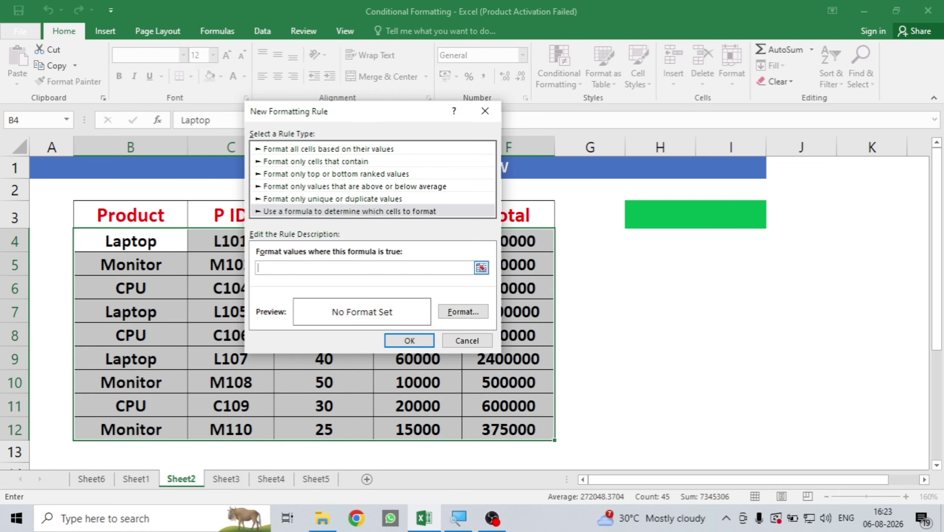
type("=")
left_click(115, 245)
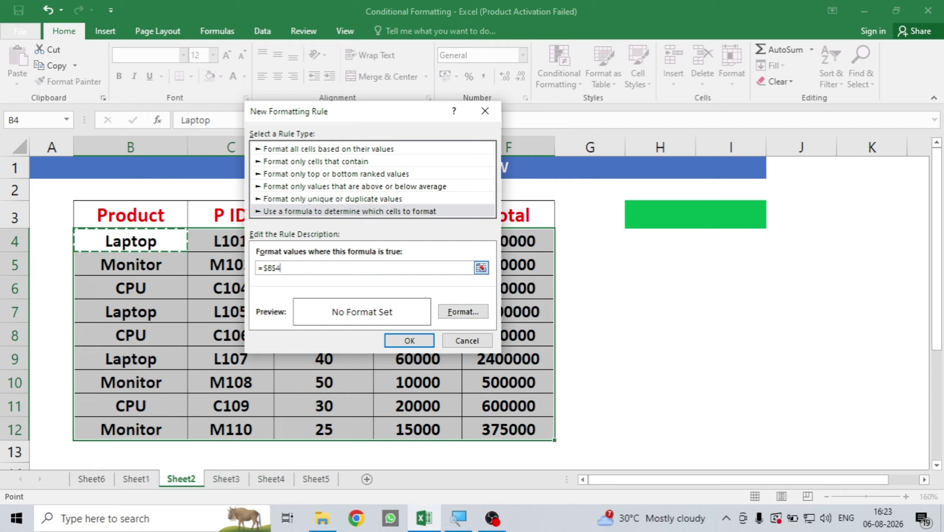
left_click(277, 268)
key("BackSpace")
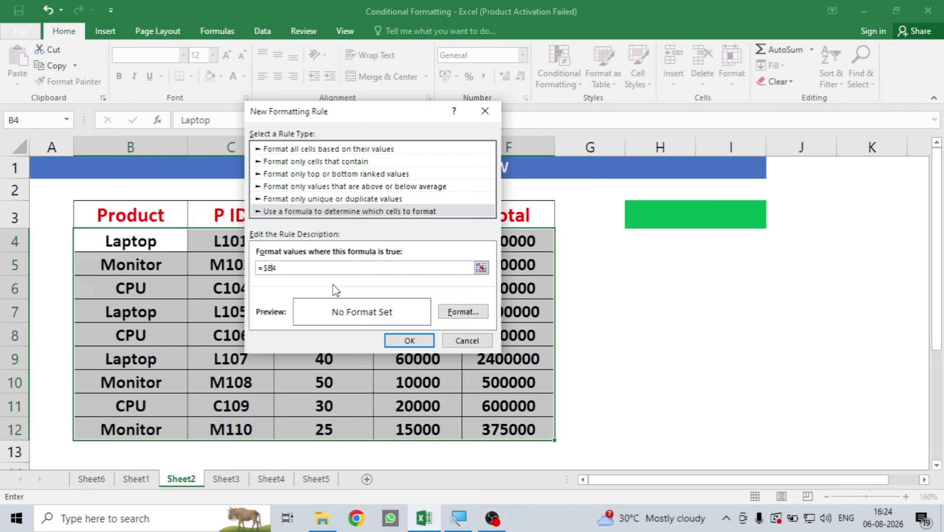
left_click(289, 266)
type("=")
left_click(676, 210)
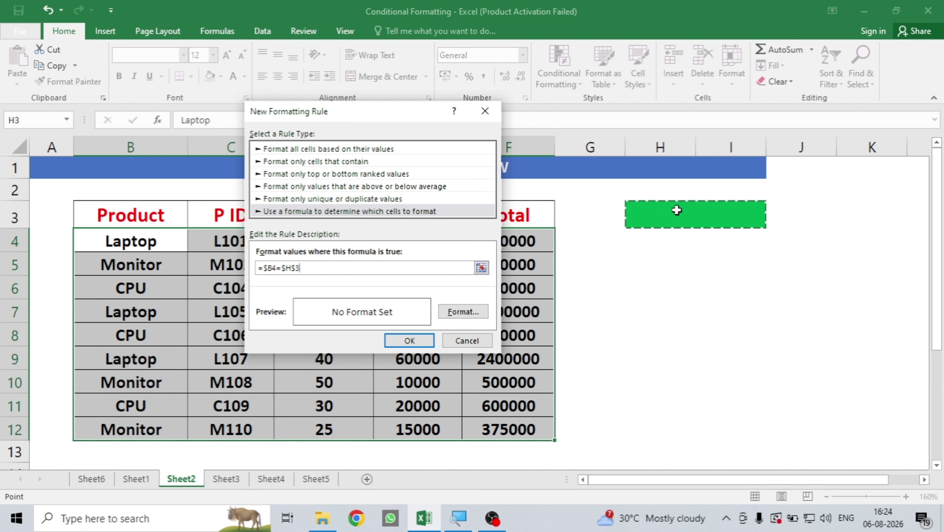
- Give the rule a gold-orange background fill from the standard colors and apply it to the table data
left_click(464, 310)
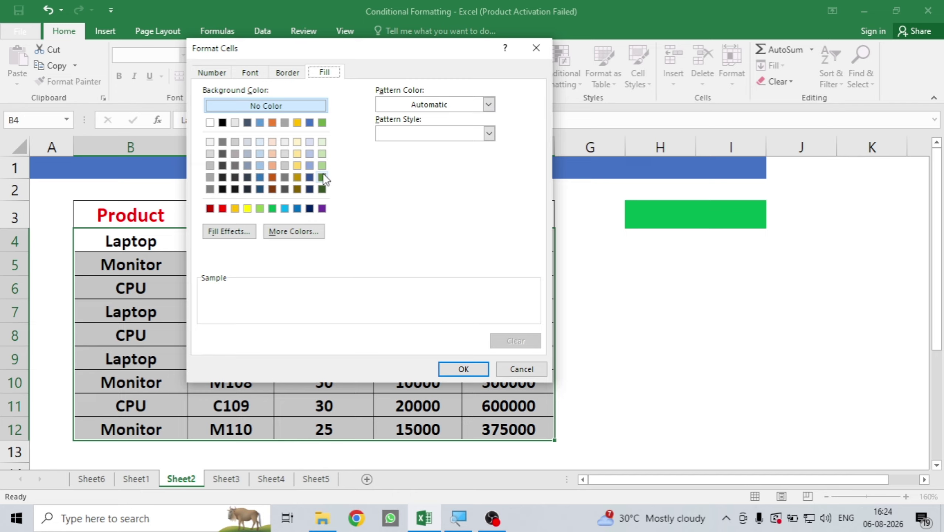
left_click(235, 208)
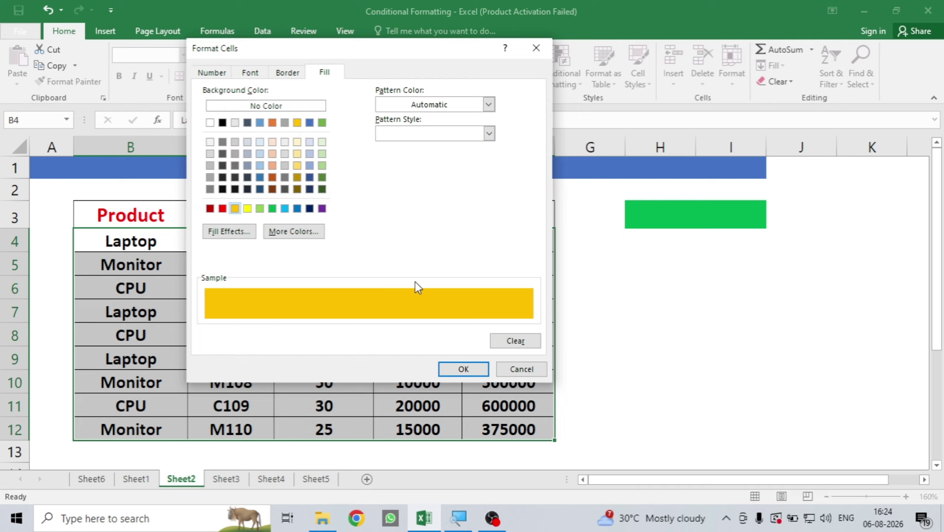
left_click(463, 368)
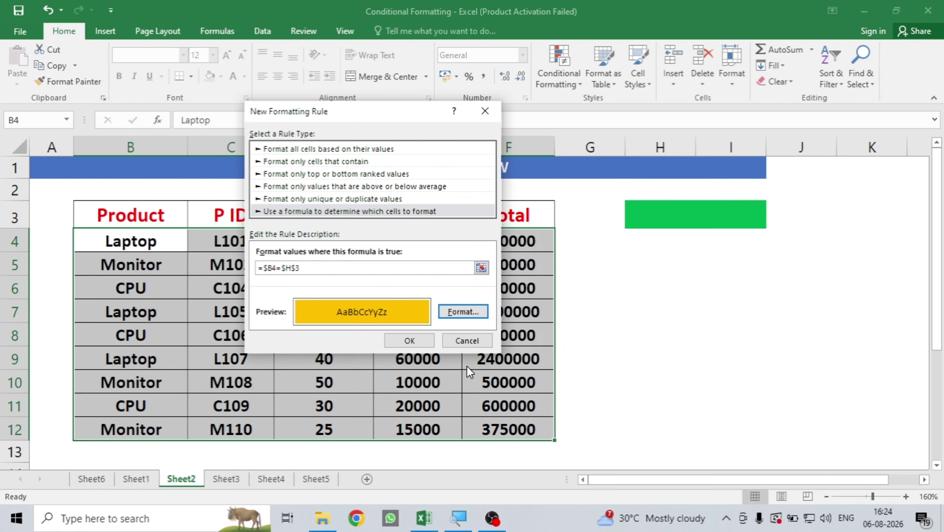
left_click(417, 341)
- Test the row-highlighting rule by entering cpu in the green search cell H3
left_click(655, 218)
type("cpo")
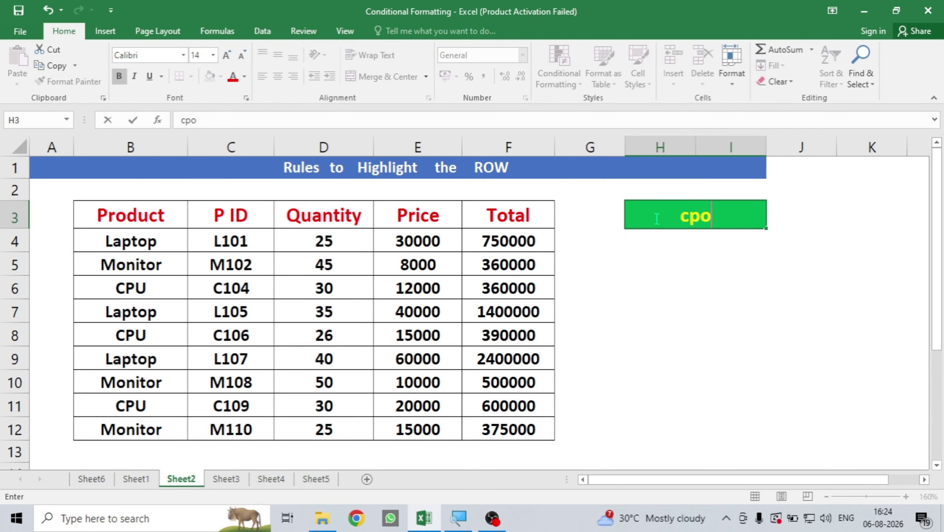
key("BackSpace")
type("u")
key("Return")
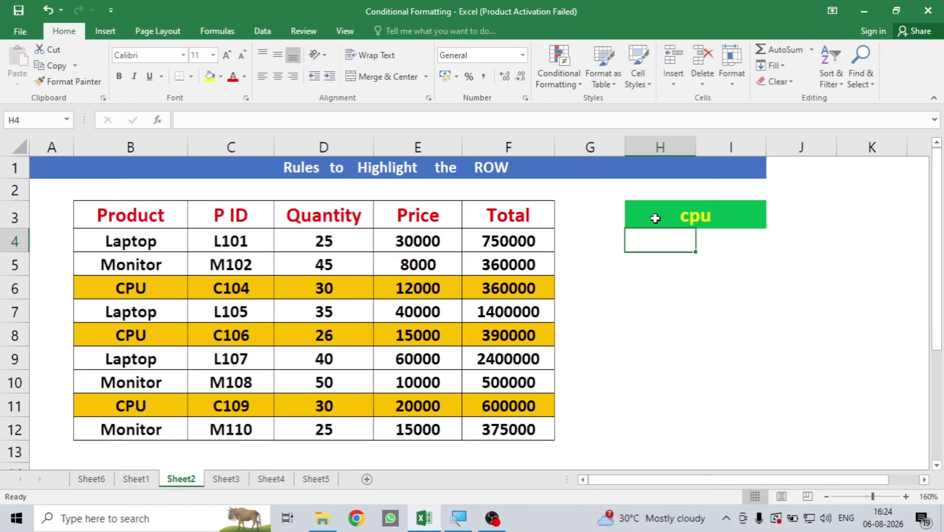
- Replace the search term in the green cell H3 with monitor
left_click(656, 219)
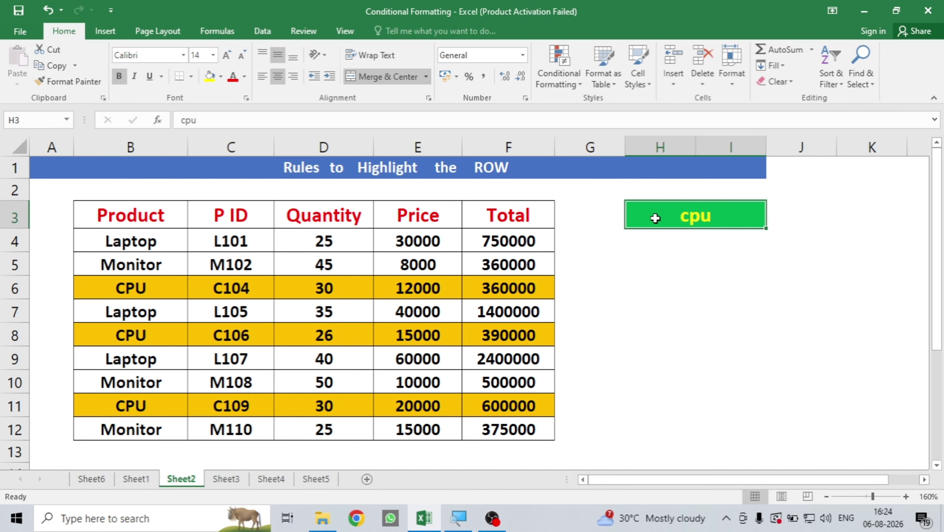
type("mona")
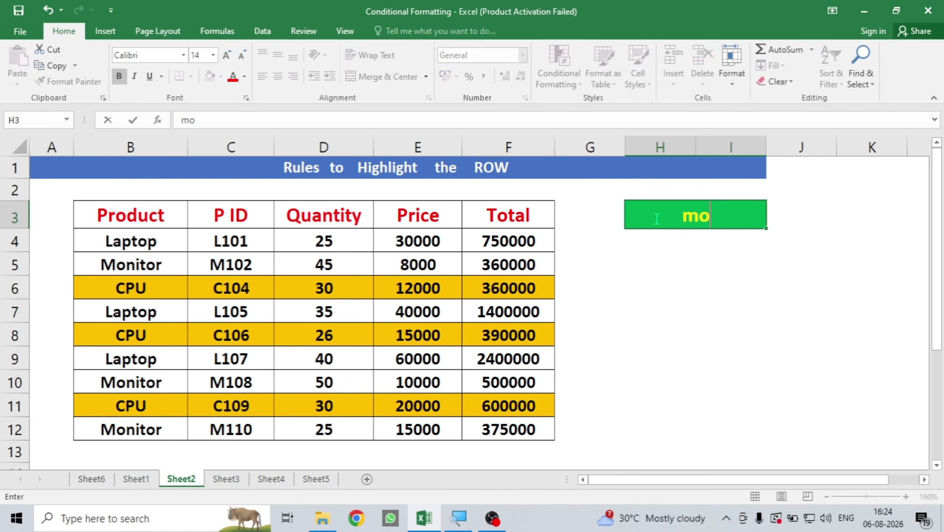
key("BackSpace")
type("itor")
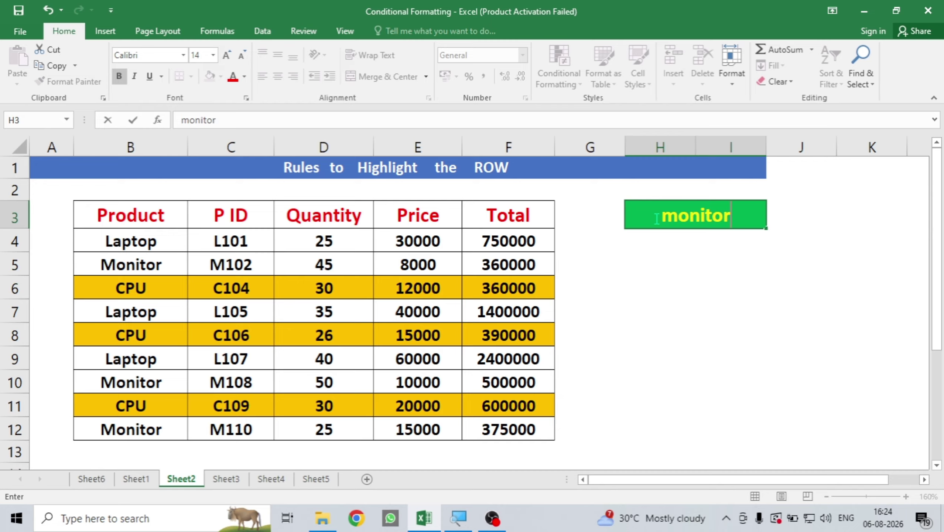
key("Return")
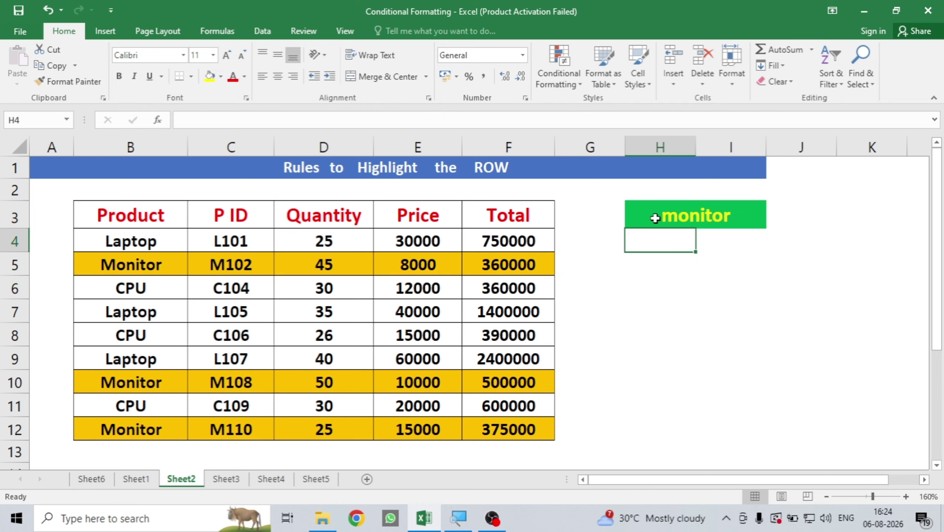
- Change the search term in the green cell H3 to laptop
left_click(655, 219)
type("l")
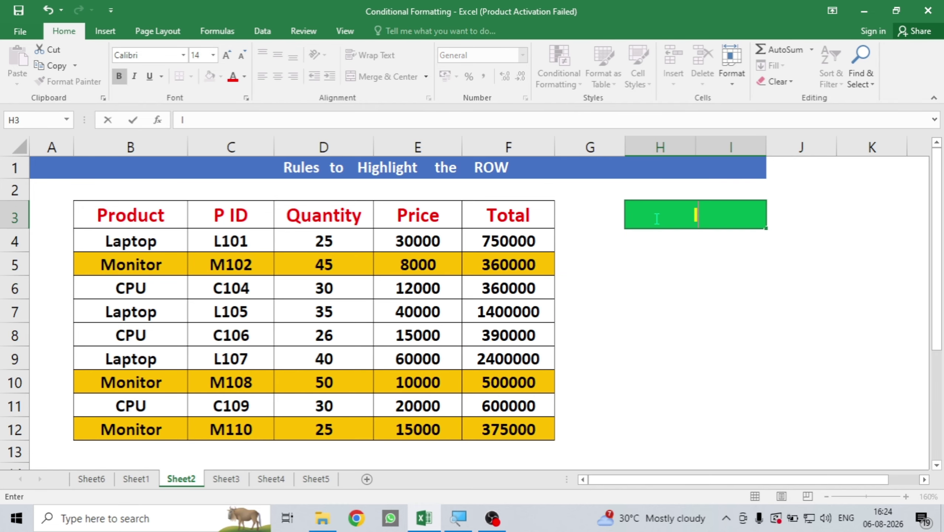
type("aptop")
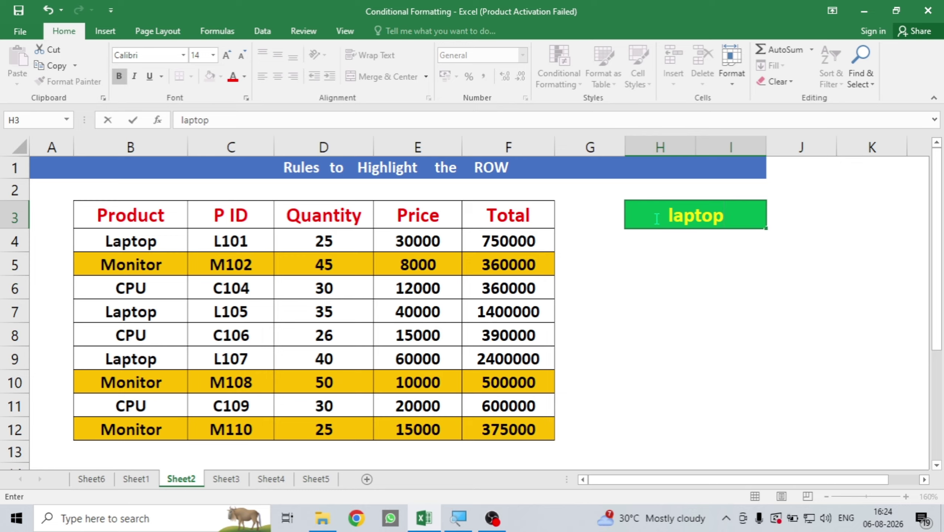
key("Return")
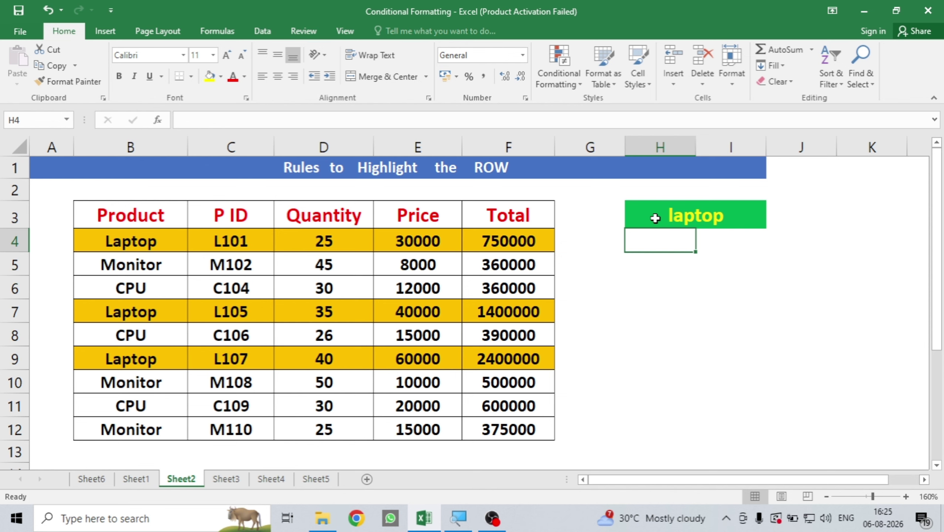
- On Sheet3, start a new formula-based conditional formatting rule for the whole table B3:F12, including its header row
left_click(226, 480)
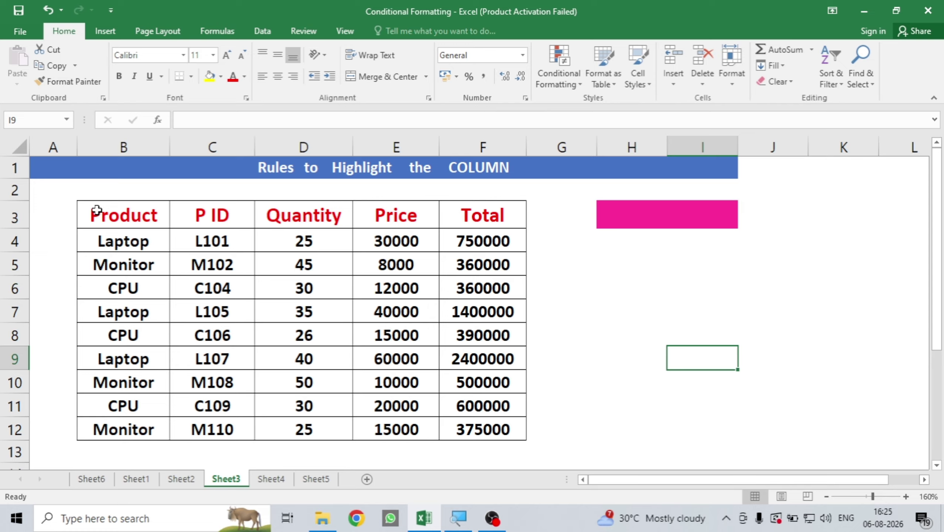
left_click_drag(95, 211, 494, 430)
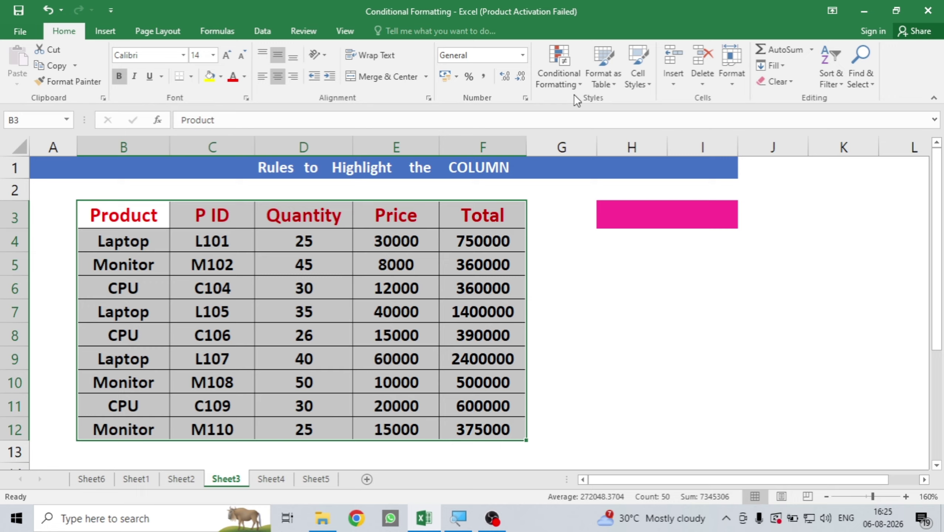
left_click(576, 84)
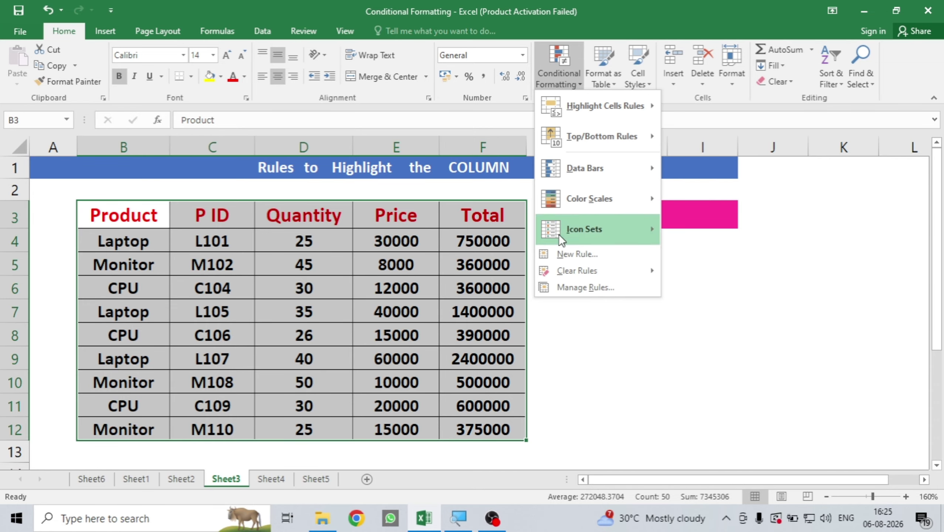
left_click(570, 257)
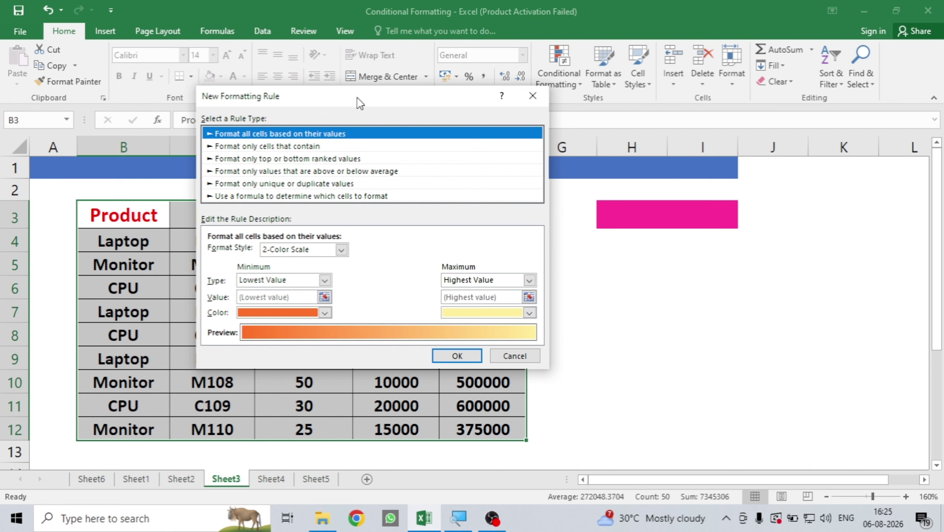
left_click_drag(358, 97, 371, 114)
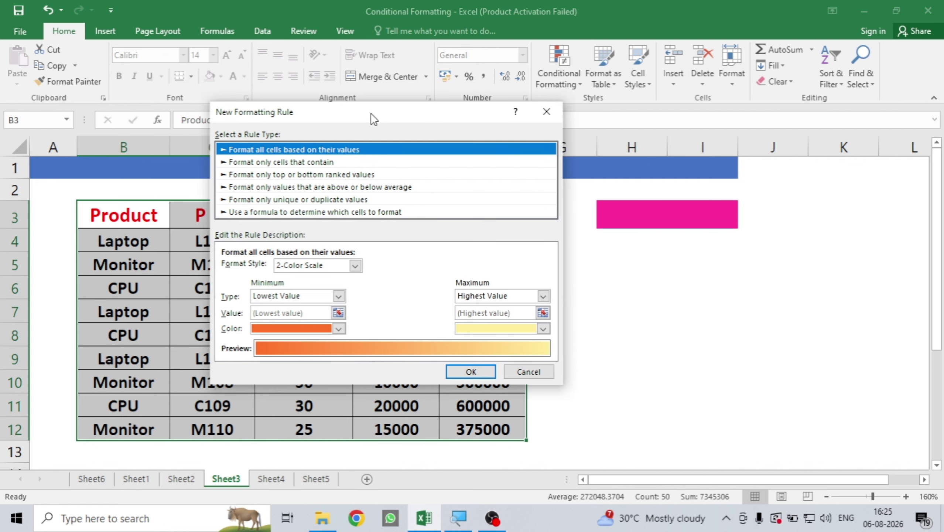
left_click(293, 214)
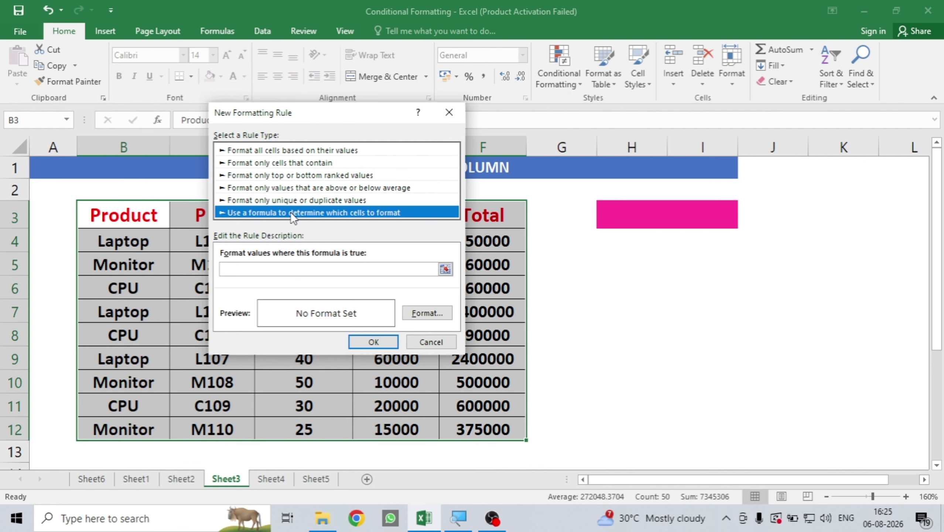
- Enter =B$3=$H$3 as the rule formula, keeping only row 3 fixed for the headers and the pink search cell H3 absolute
left_click(256, 269)
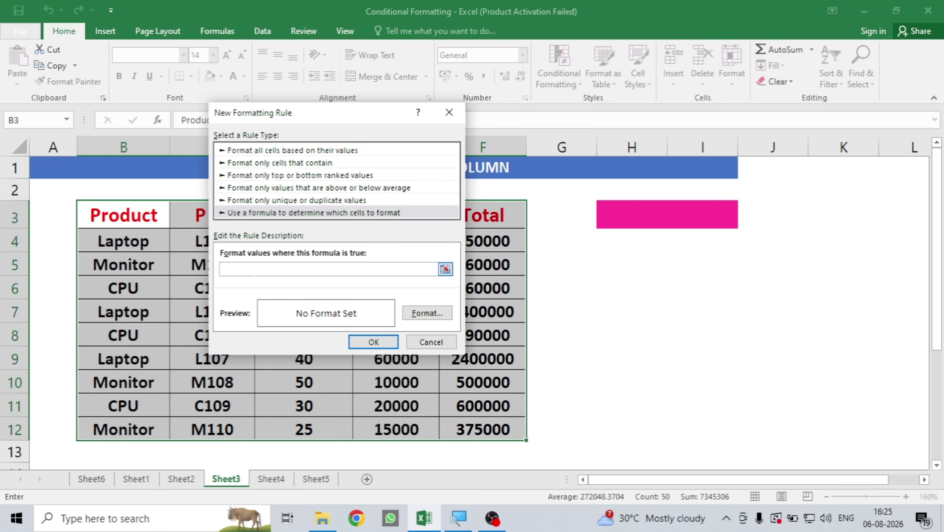
type("=")
left_click_drag(324, 110, 438, 257)
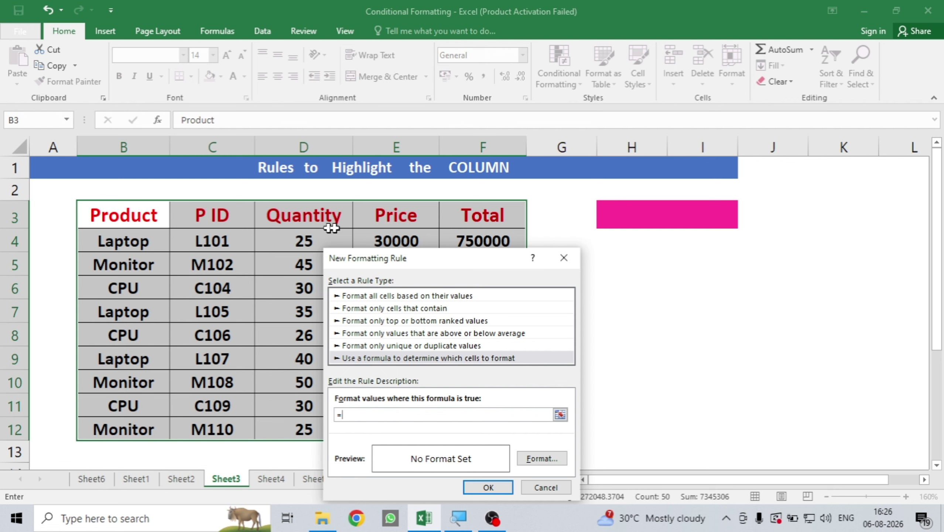
left_click_drag(424, 256, 374, 111)
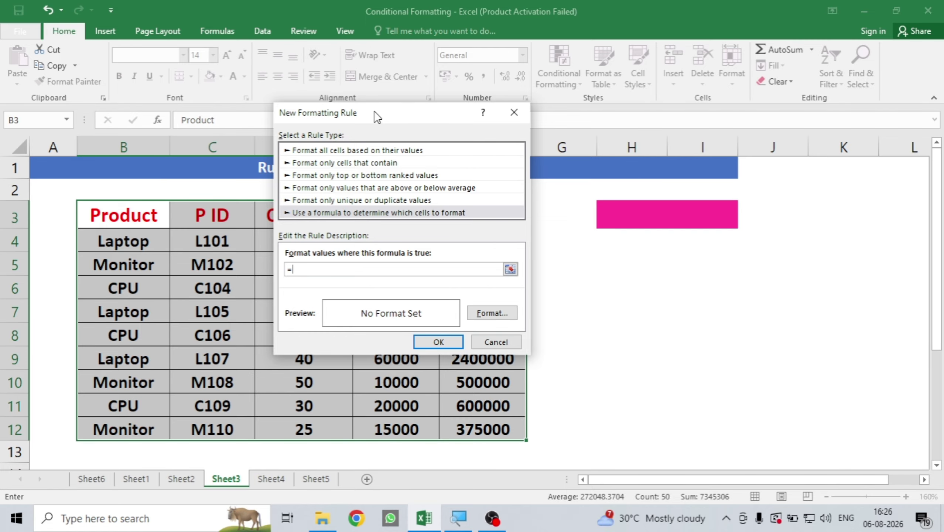
left_click(112, 214)
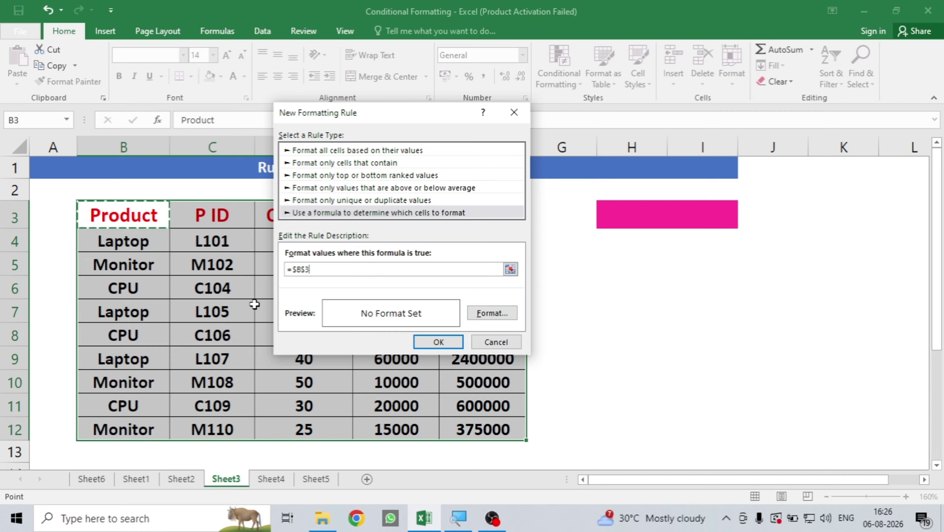
left_click(296, 268)
key("BackSpace")
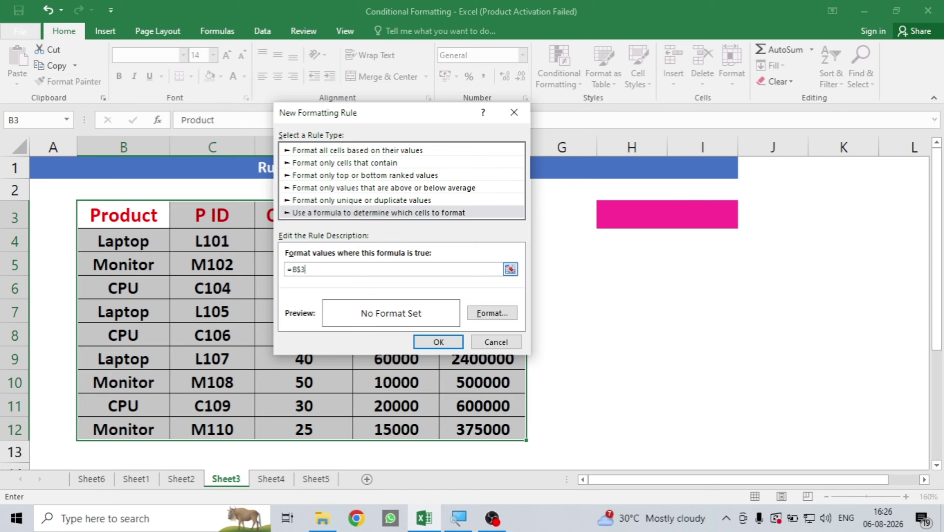
type("=")
left_click(652, 213)
- Give the column rule a light blue background fill and apply it to the table
left_click(504, 313)
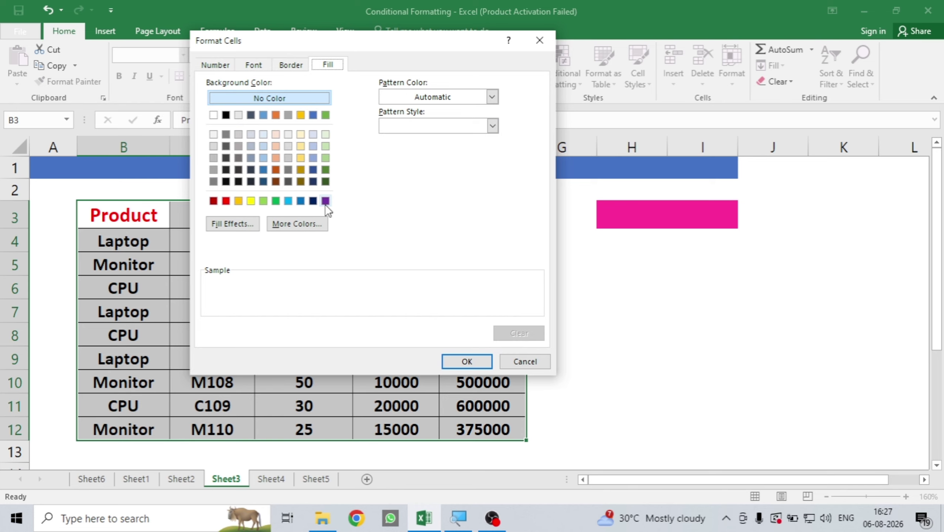
left_click(277, 146)
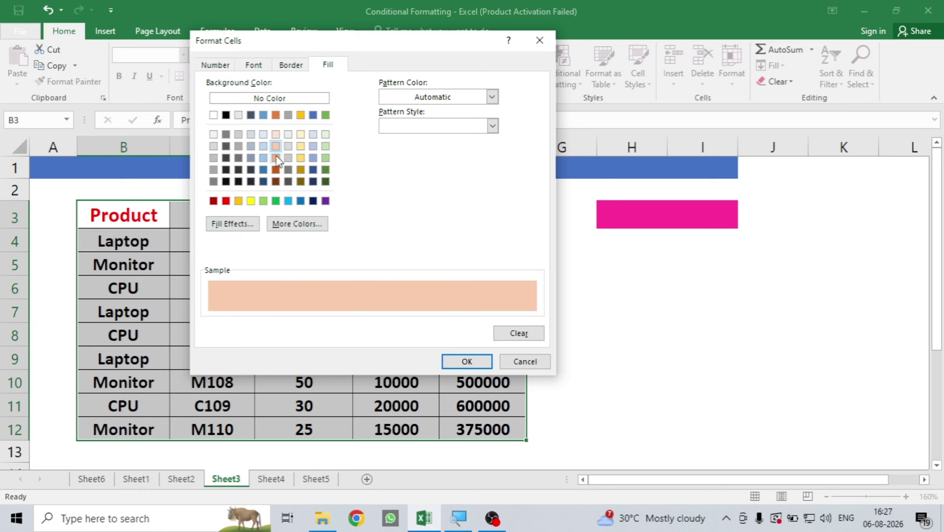
left_click(263, 159)
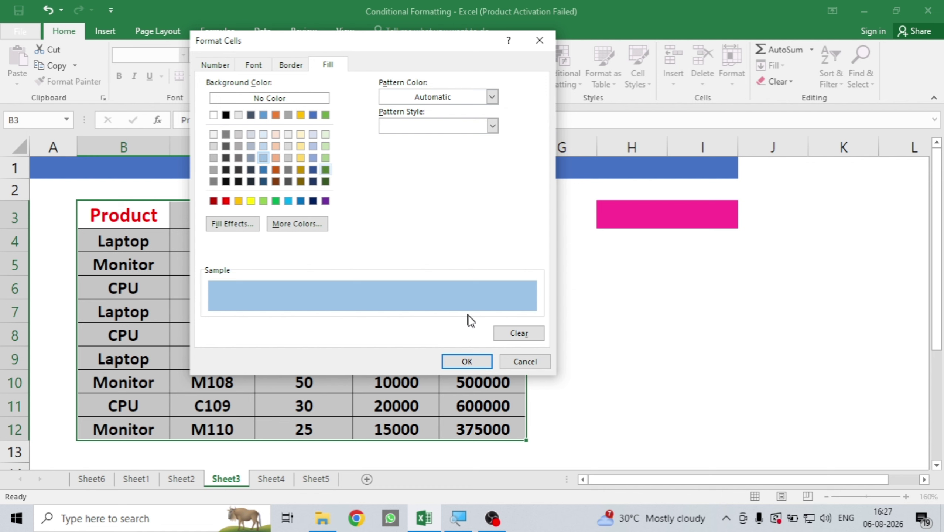
left_click(476, 365)
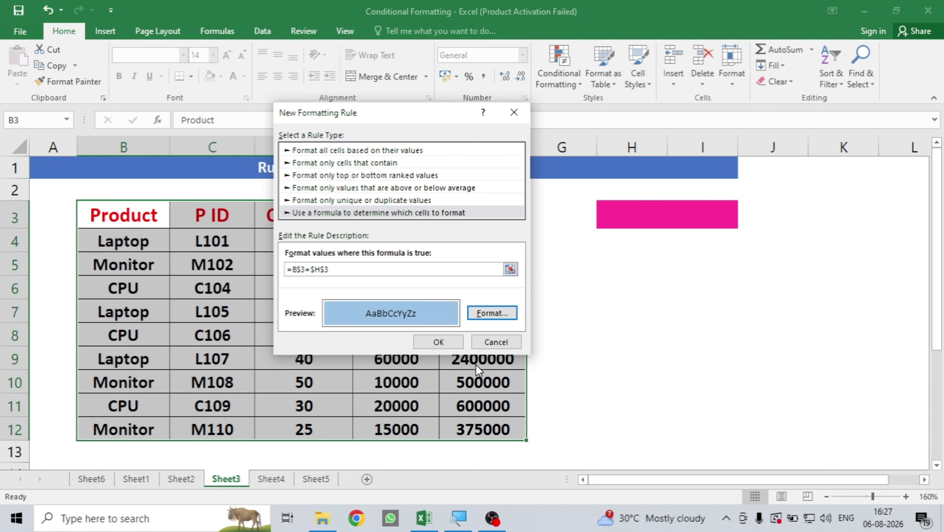
left_click(439, 342)
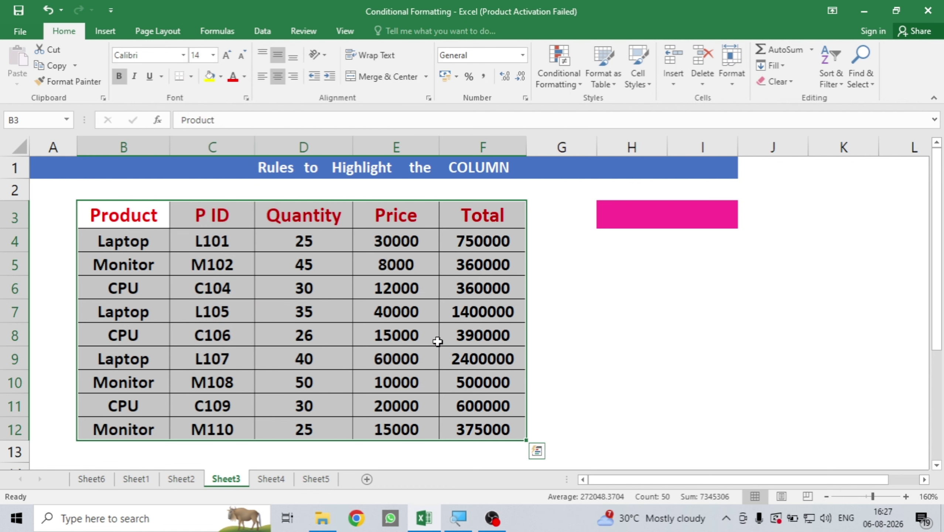
- Test the column-highlighting rule by entering price in the pink search cell H3
left_click(658, 223)
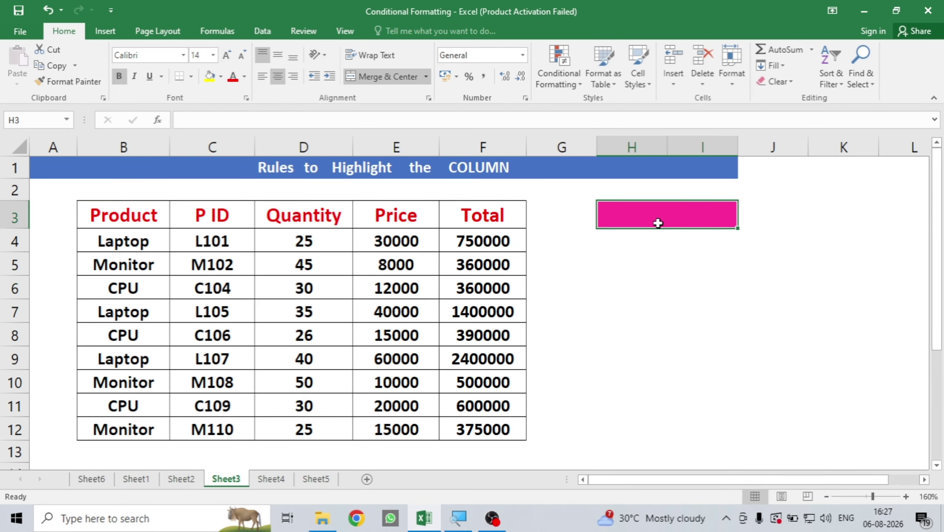
type("price")
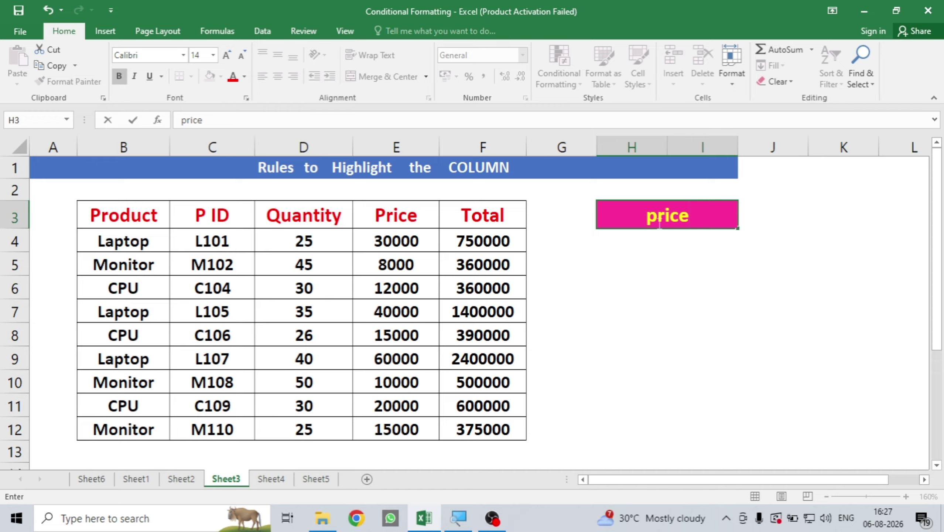
key("Return")
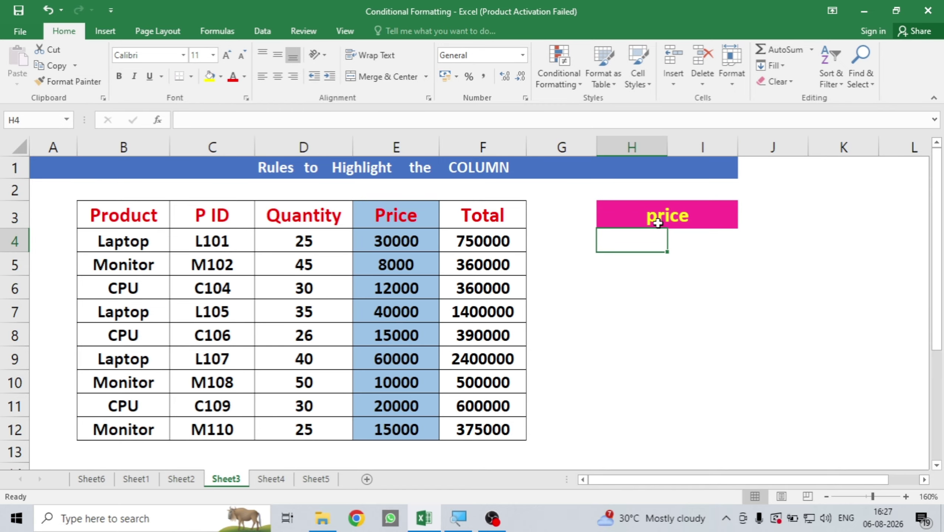
- Test the column-highlighting rule by entering p id and then total in the pink search cell H3
left_click(658, 223)
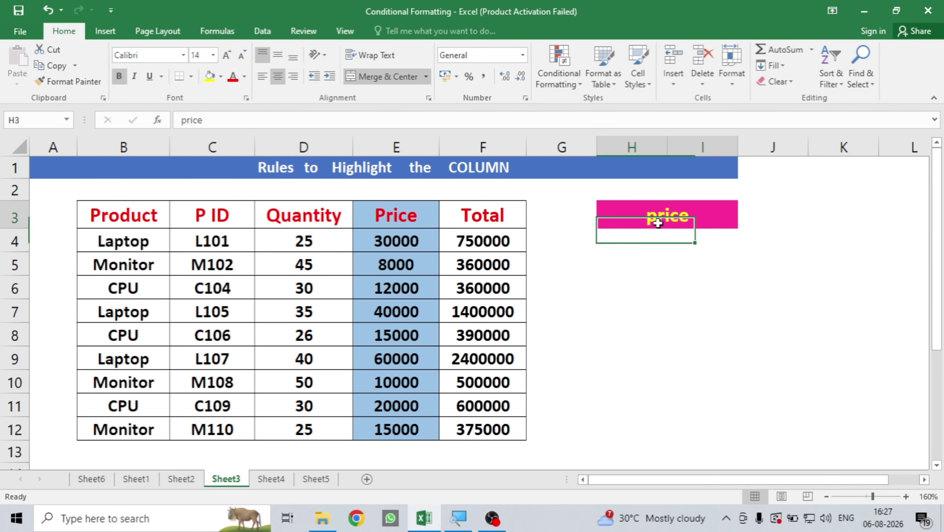
type("p id")
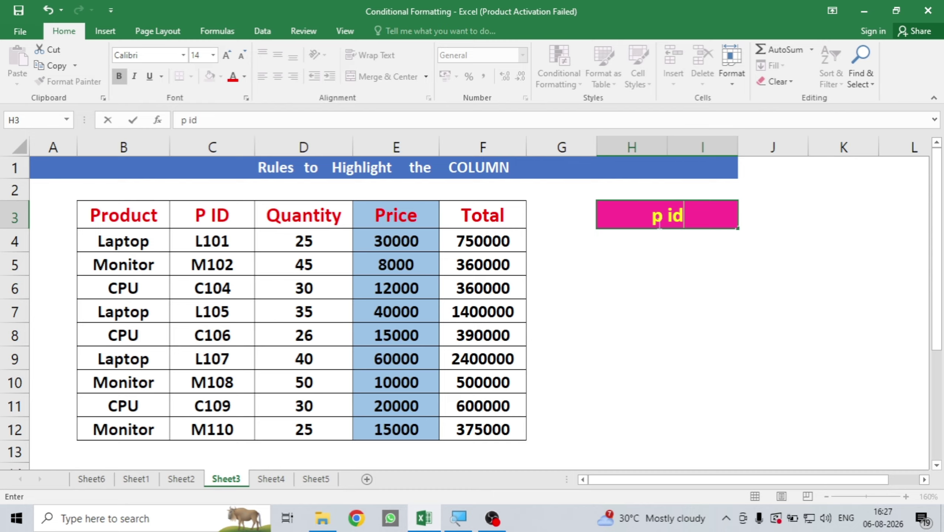
key("Return")
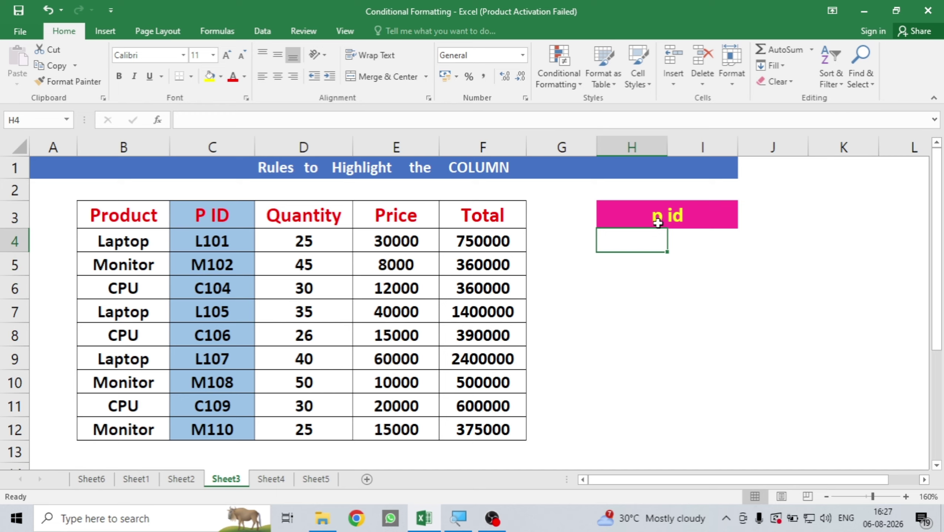
left_click(658, 223)
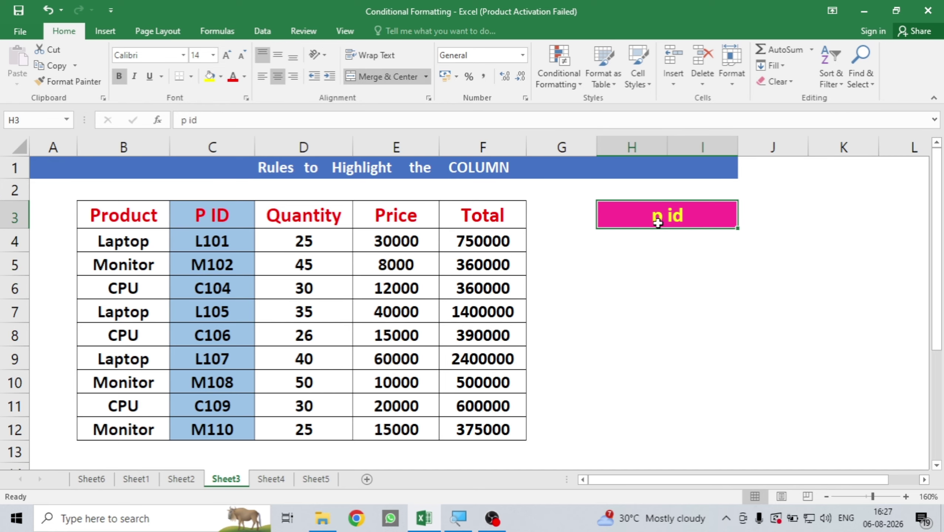
type("tota")
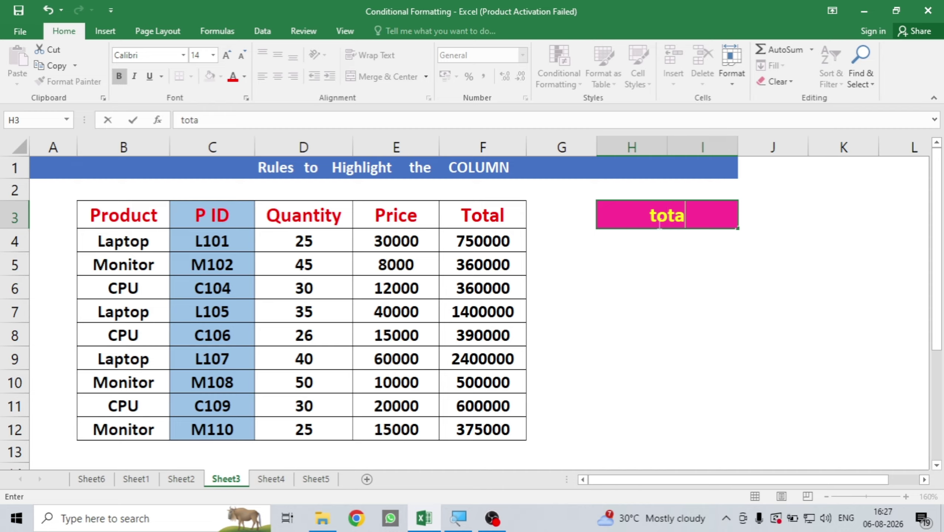
type("l")
key("Return")
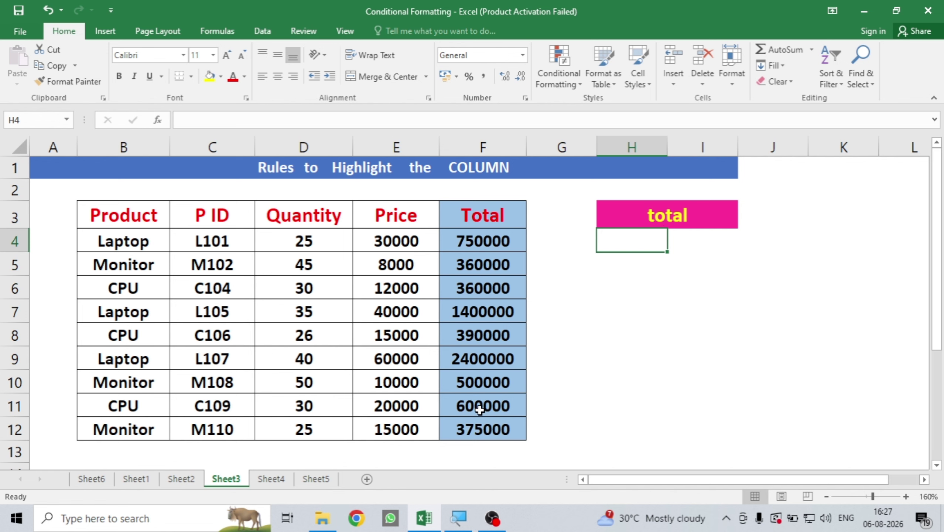
- On Sheet4, start a new formula-based conditional formatting rule for the data range B4:F12, leaving out the header row
left_click(277, 480)
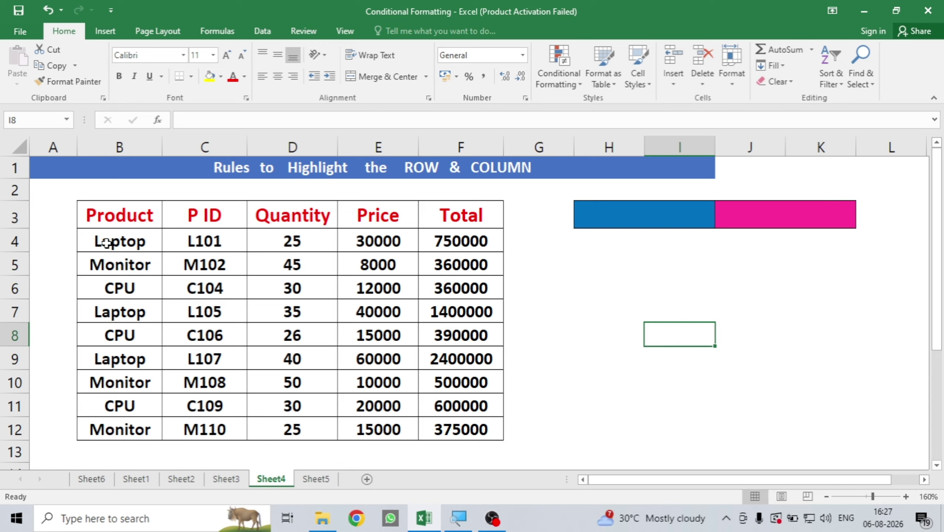
left_click_drag(112, 236, 484, 427)
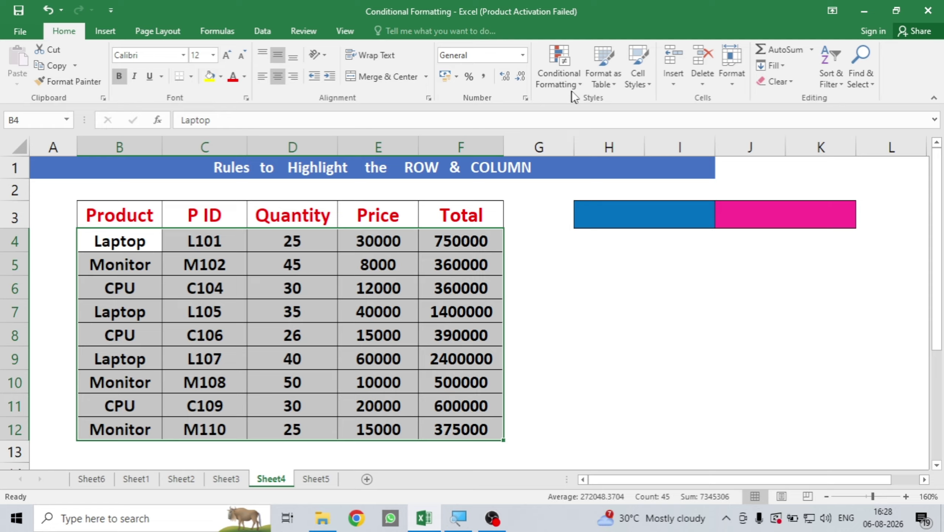
left_click(572, 79)
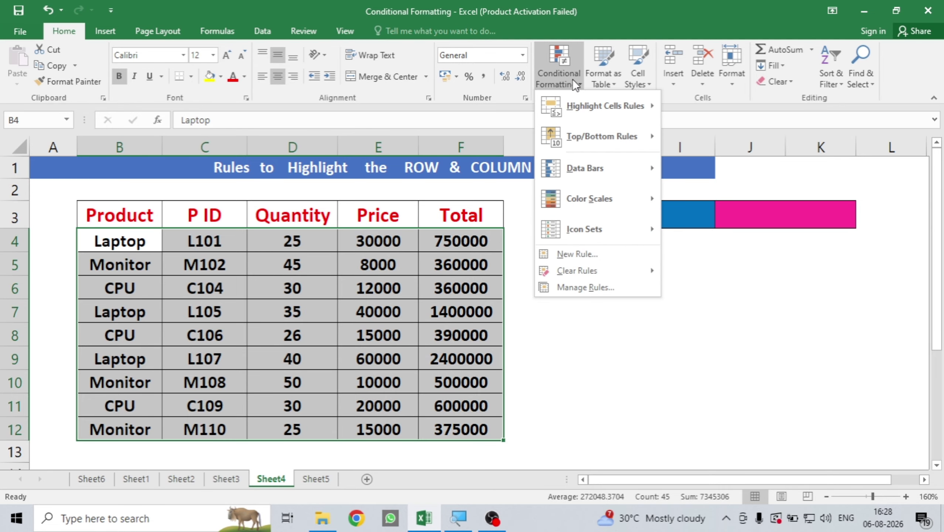
left_click(584, 253)
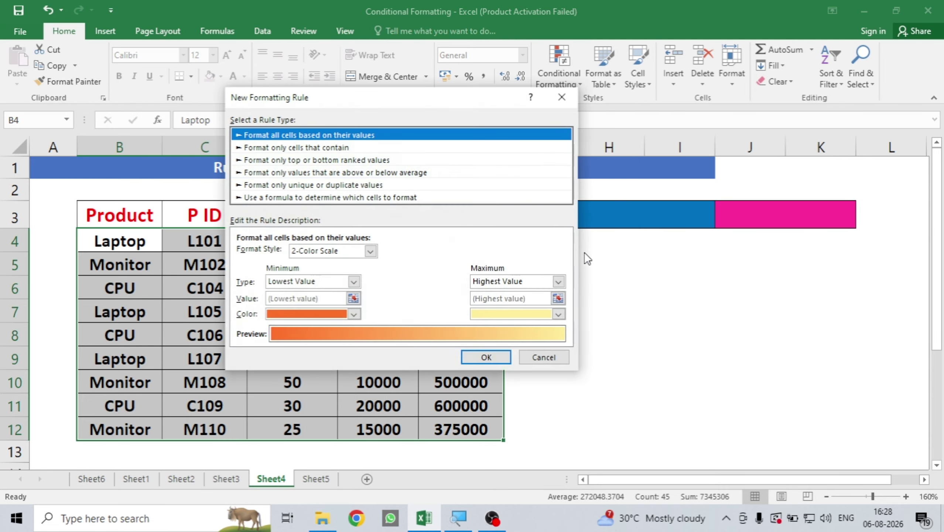
left_click(299, 197)
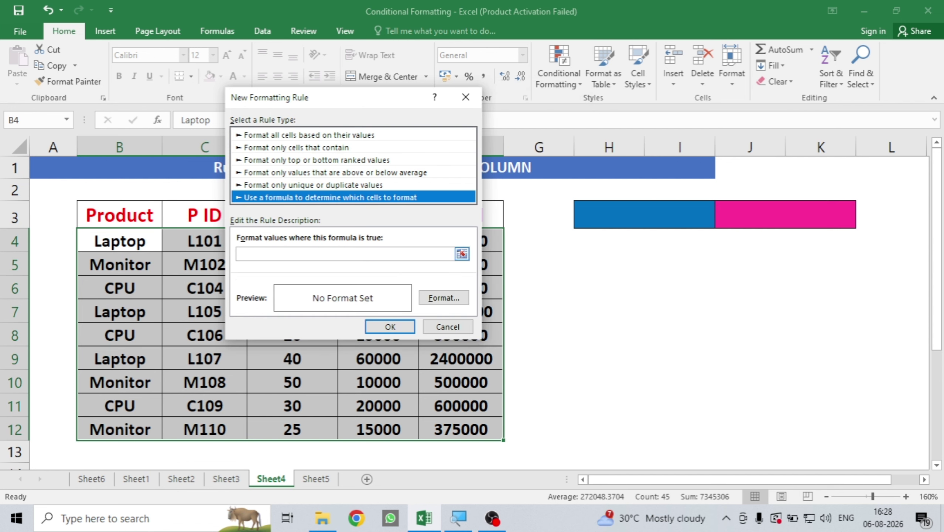
- Enter =$B4=$H$3 as the rule formula, keeping only column B fixed for the products and the blue search cell H3 absolute
left_click(299, 255)
type("=")
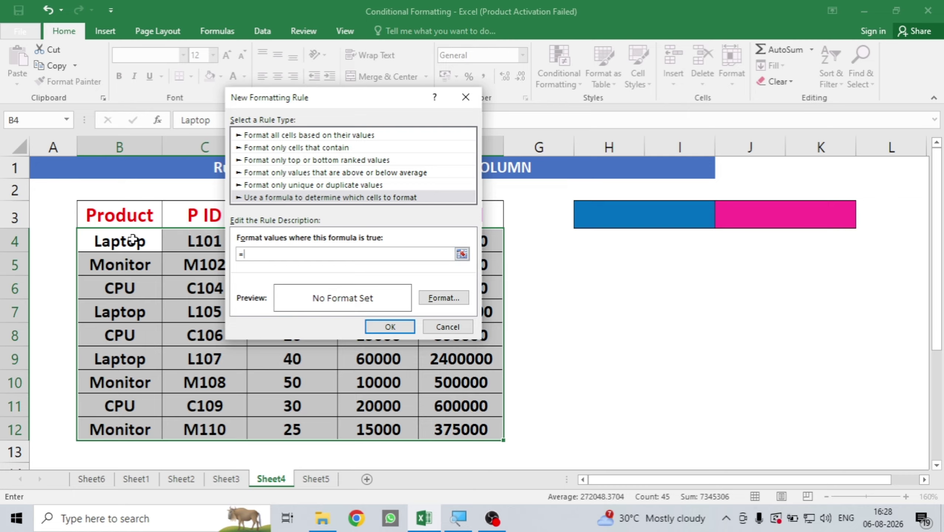
left_click(131, 240)
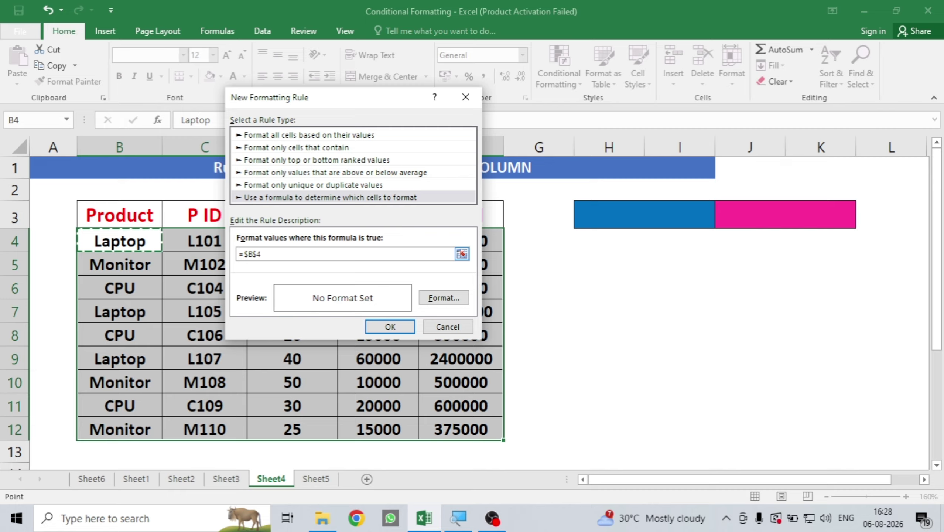
left_click(257, 254)
key("BackSpace")
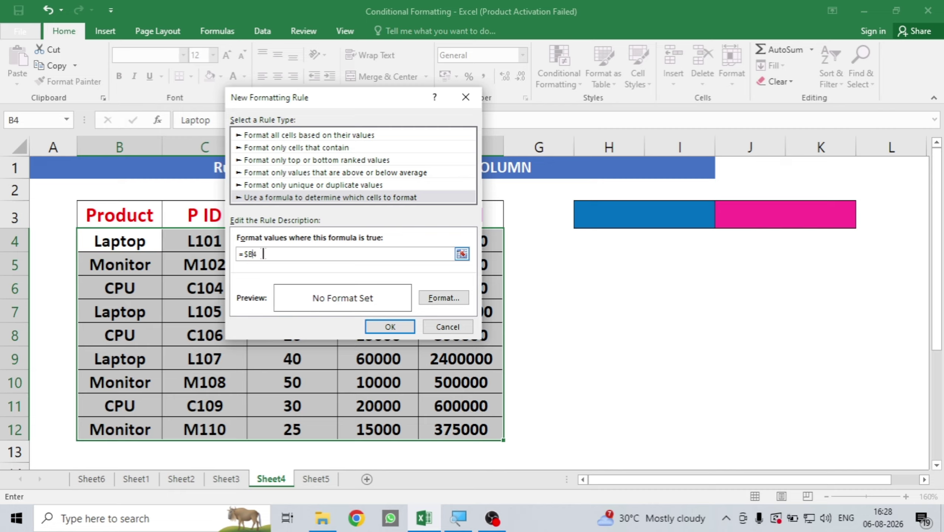
type("=")
left_click(617, 214)
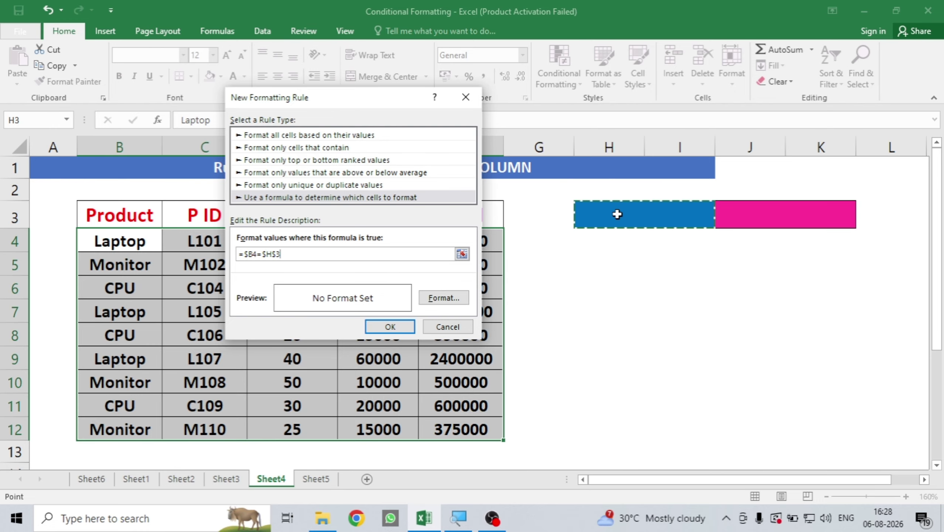
- Give the row rule a yellow background fill, apply it to the data range and deselect the range
left_click(453, 298)
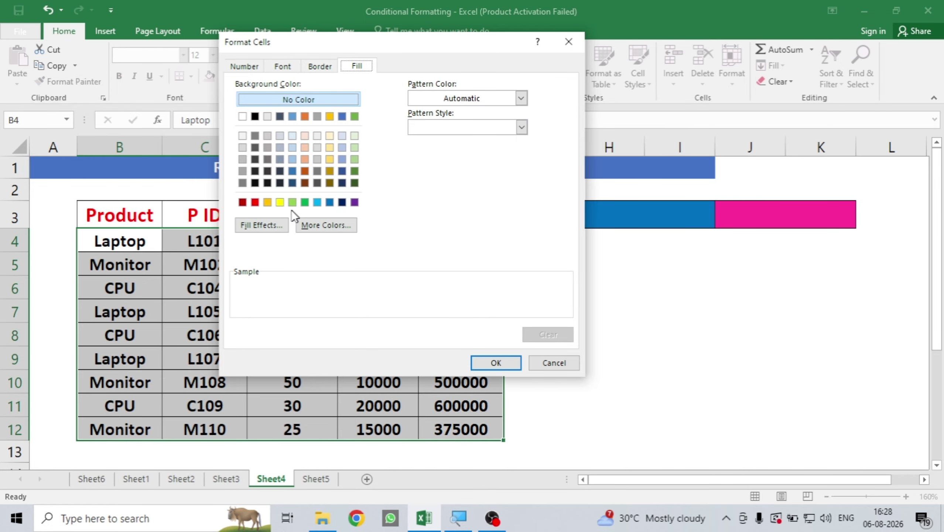
left_click(280, 202)
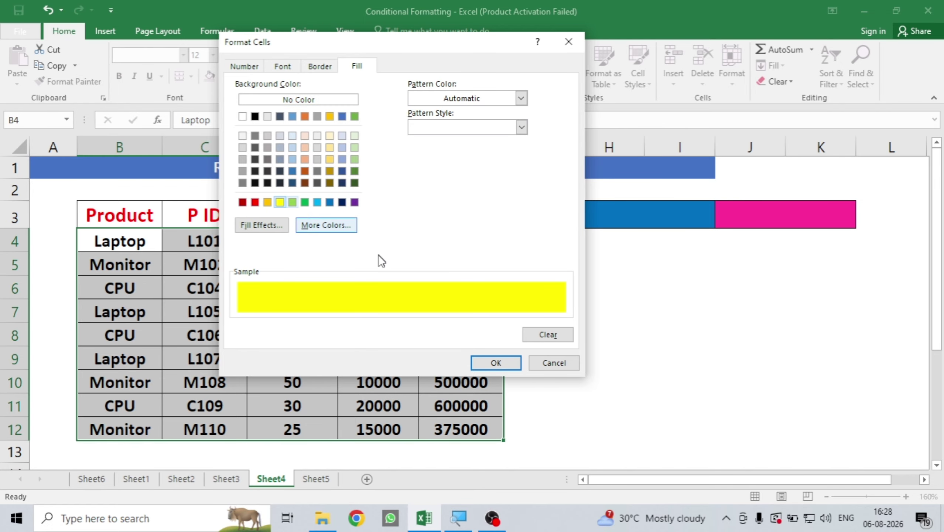
left_click(497, 363)
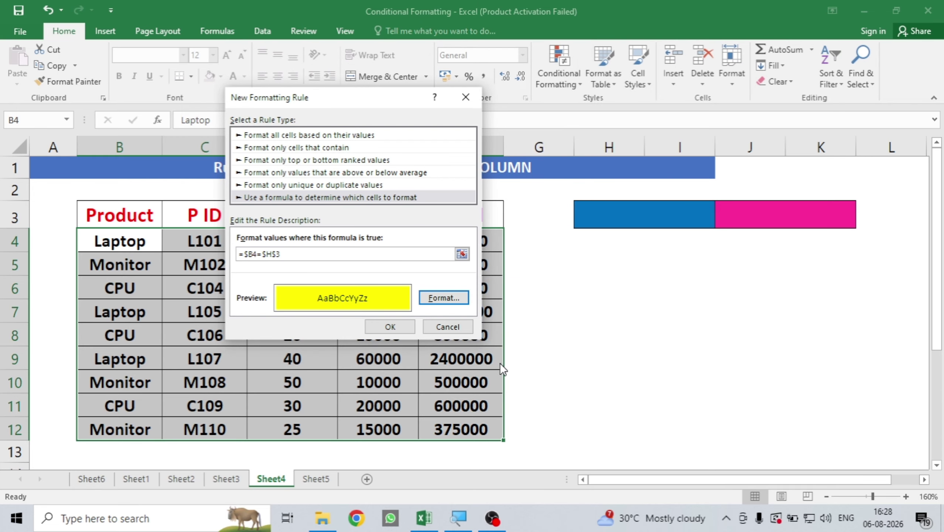
left_click(391, 324)
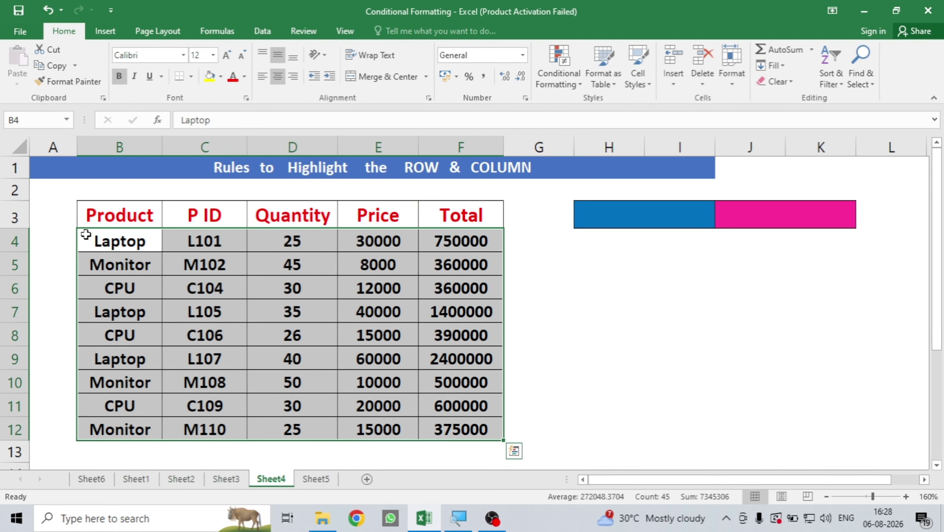
left_click(632, 303)
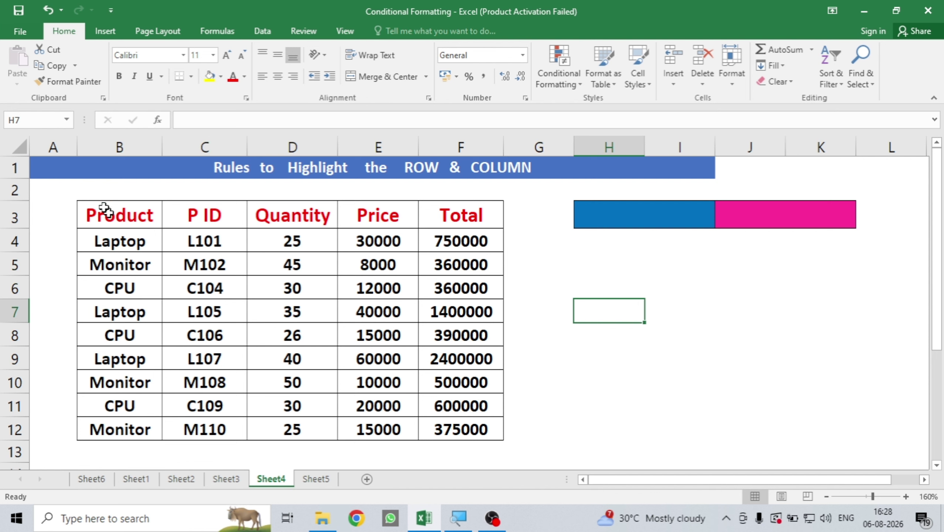
- Start a second formula-based conditional formatting rule on Sheet4 for the whole table B3:F12, including its header row
left_click_drag(96, 211, 467, 427)
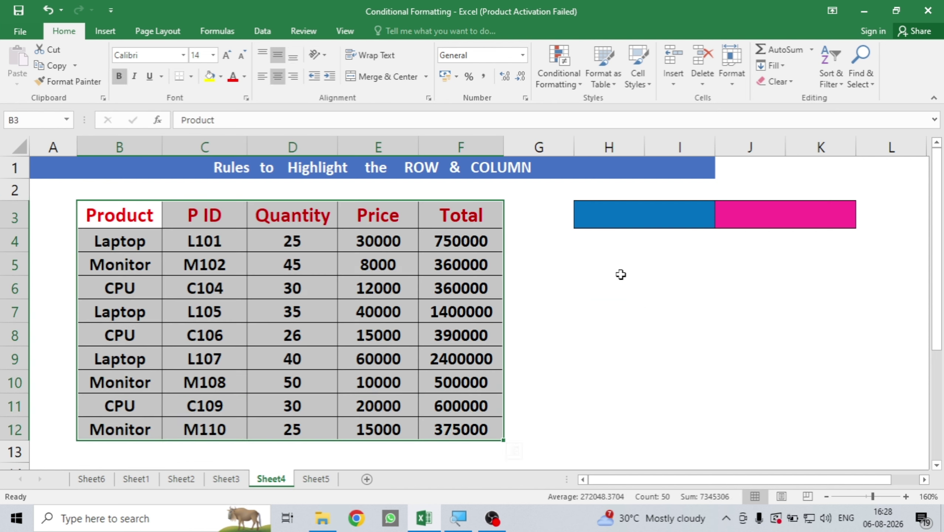
left_click(580, 85)
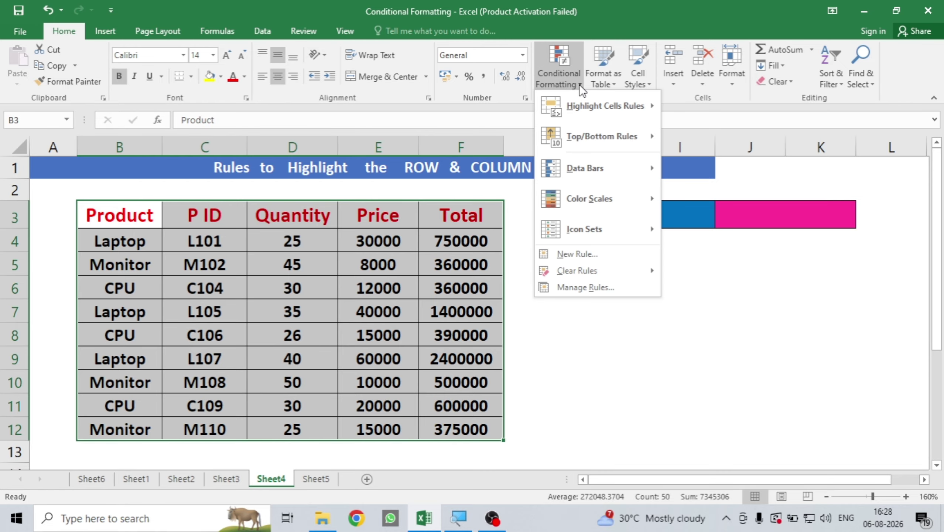
left_click(580, 255)
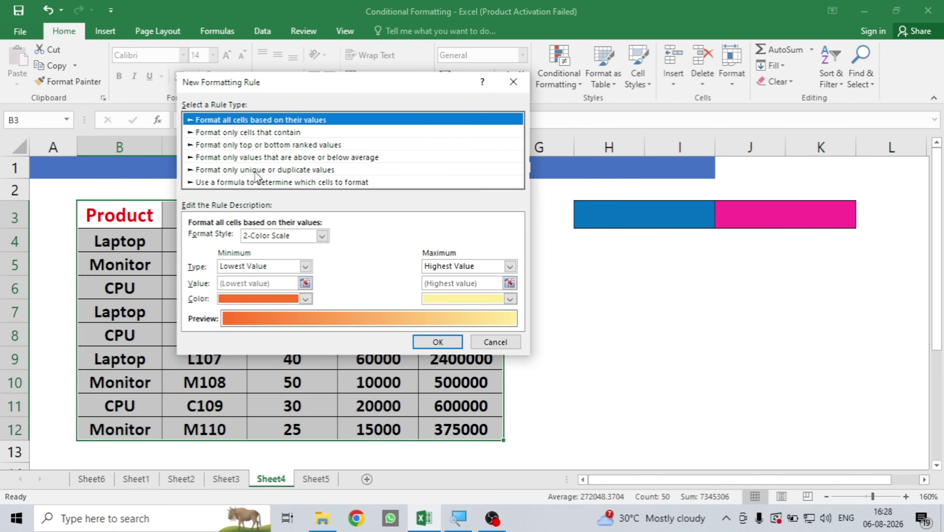
left_click(255, 182)
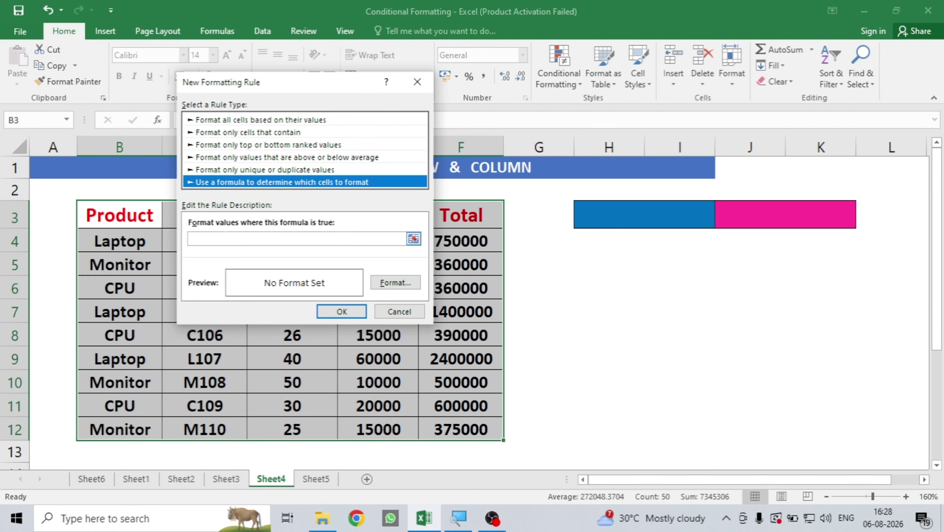
- Enter =B$3=$J$3 as the rule formula, keeping only row 3 fixed for the headers and the pink search cell J3 absolute
left_click(226, 239)
type("=")
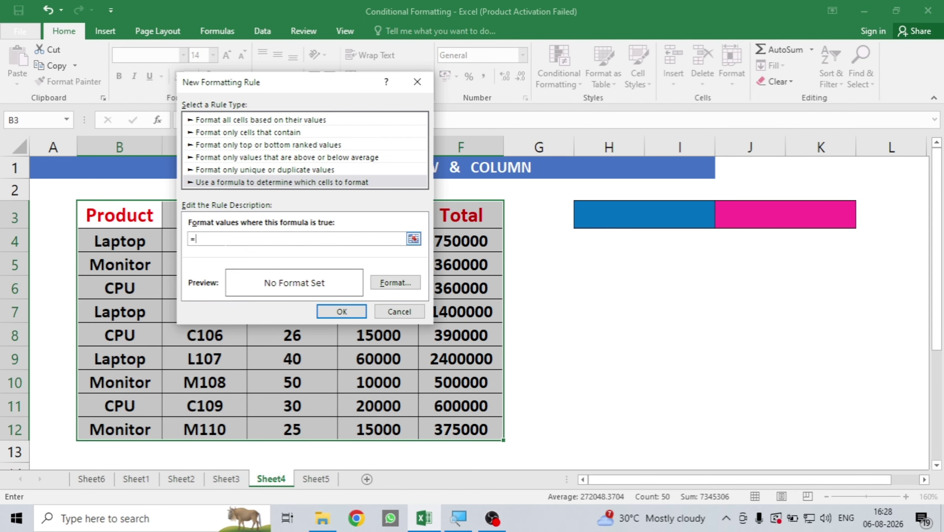
left_click(117, 212)
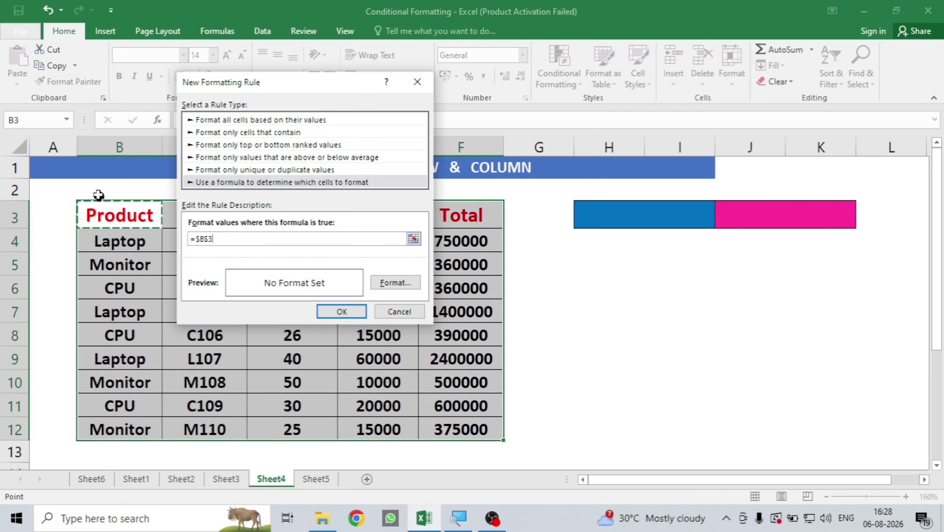
left_click(199, 239)
key("BackSpace")
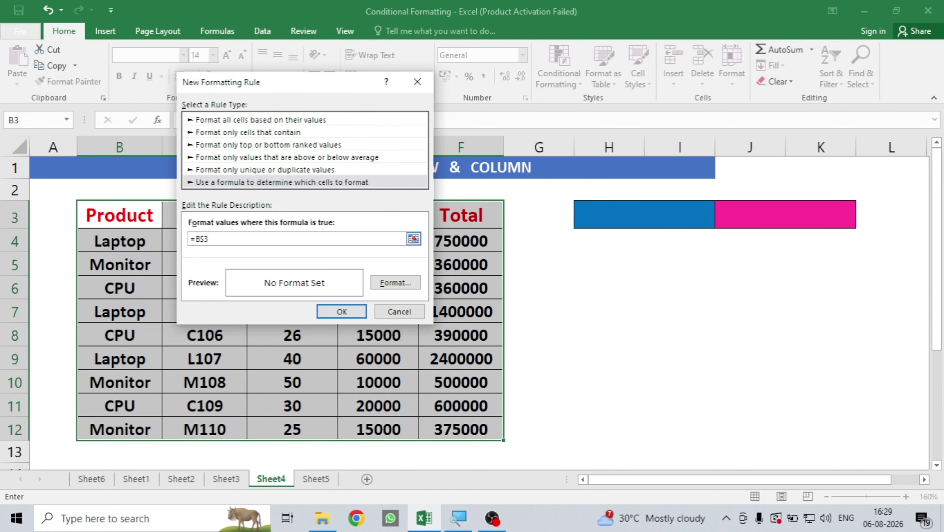
key("End")
type("=")
left_click(764, 216)
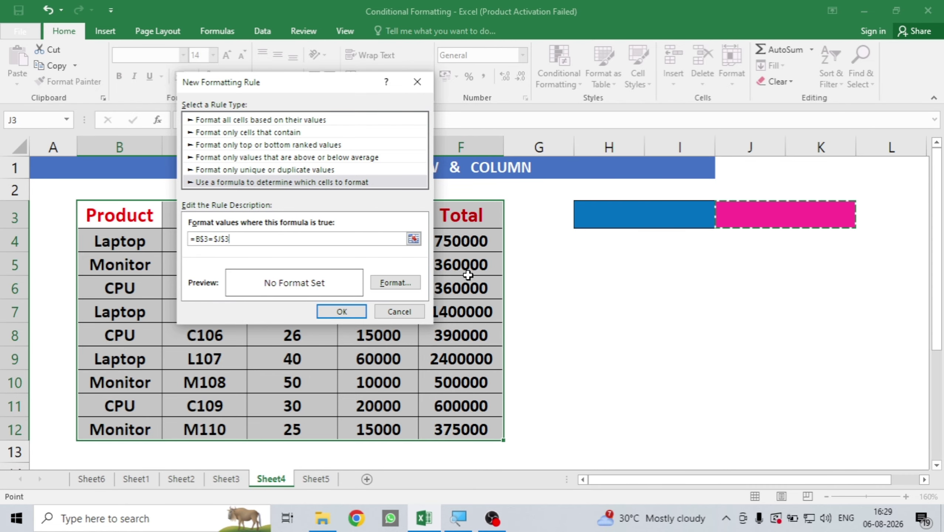
- Give the column rule a medium-dark green background fill and apply it to the table
left_click(394, 282)
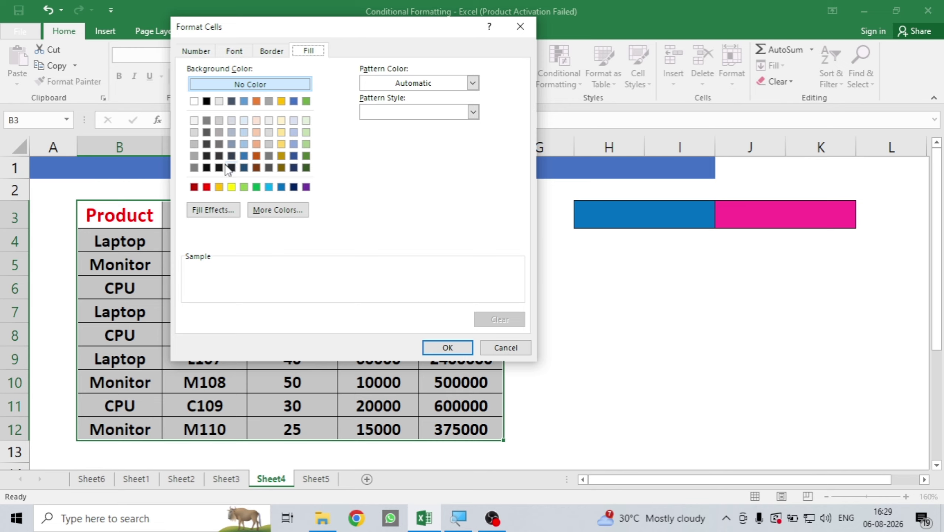
left_click(256, 121)
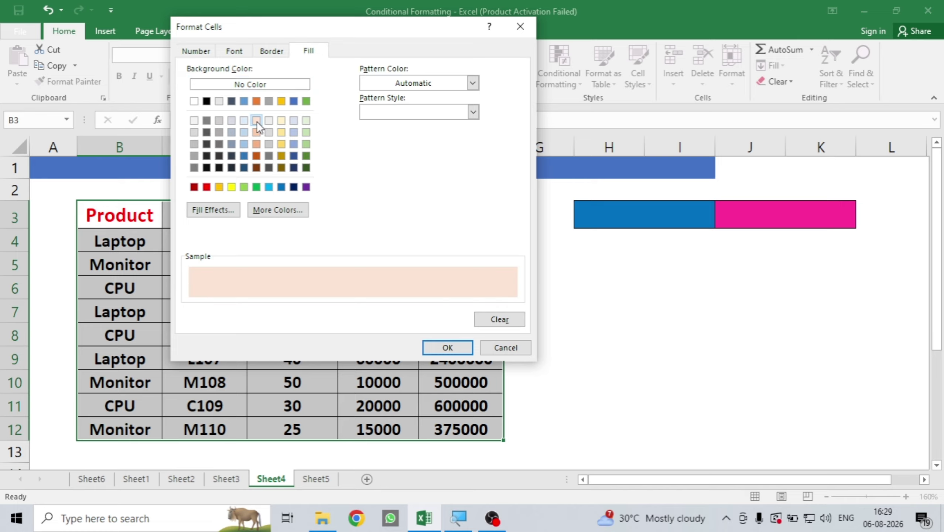
left_click(294, 146)
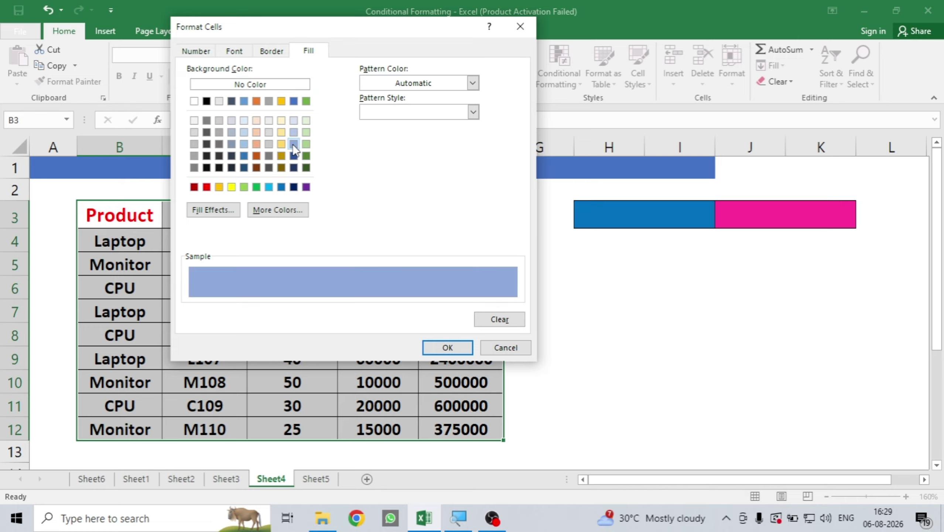
left_click(306, 145)
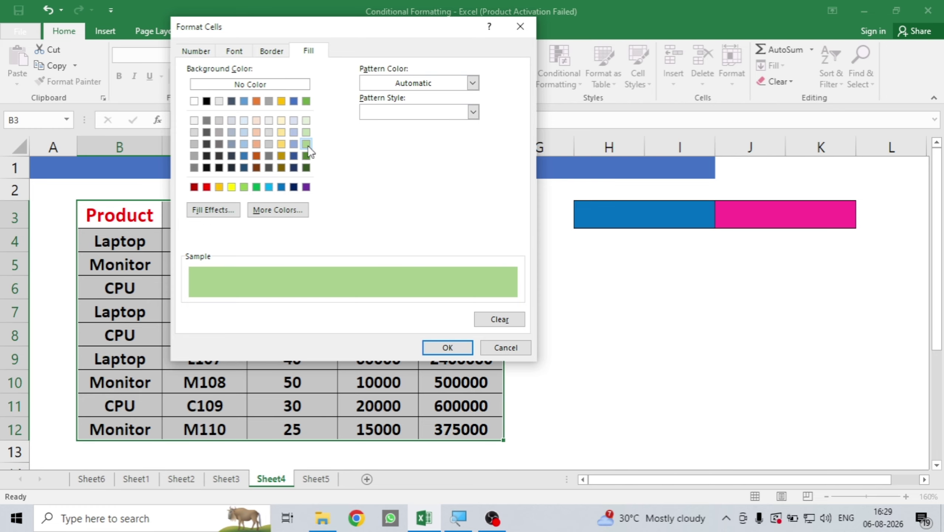
left_click(307, 157)
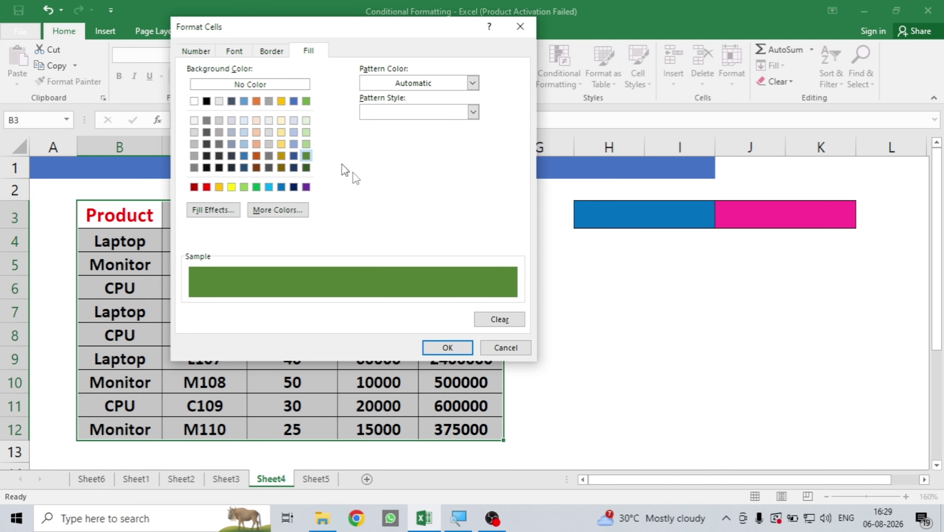
left_click(448, 347)
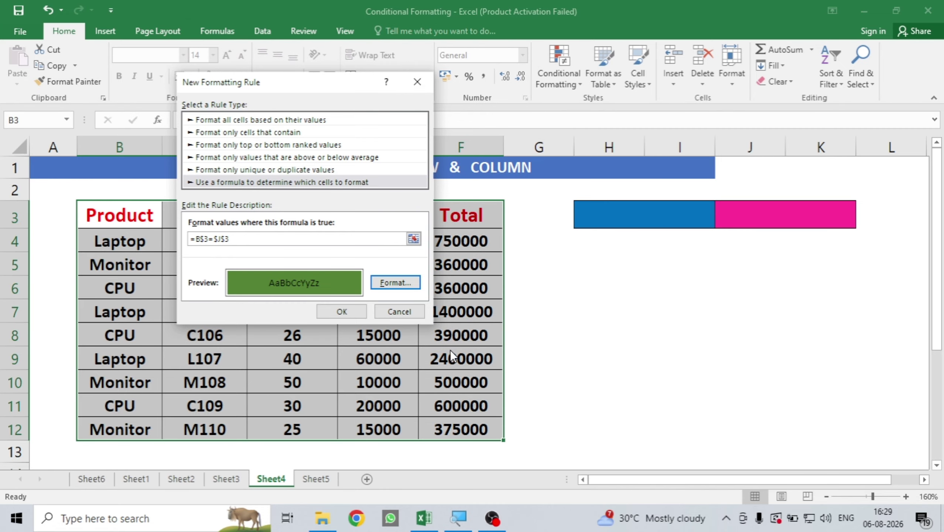
left_click(341, 312)
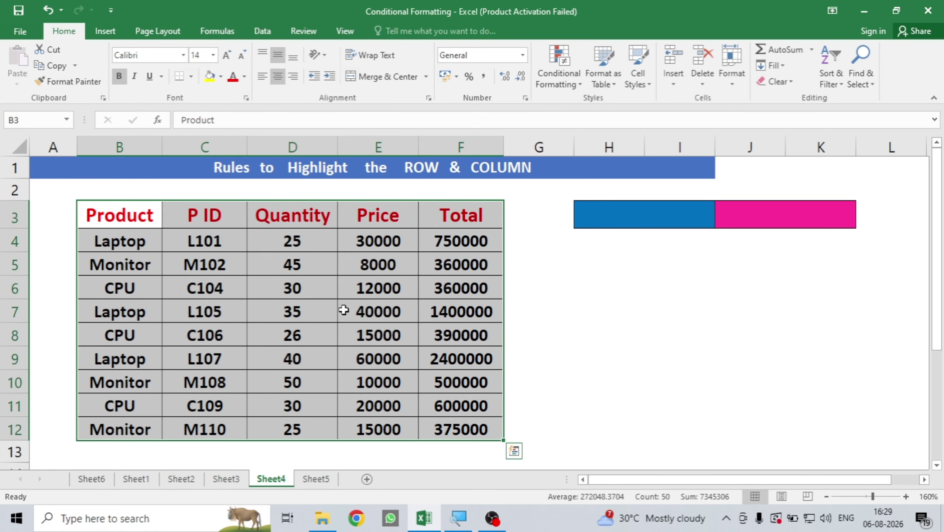
- Test both highlighting rules by entering cpu in the blue search cell H3 and p id in the pink search cell J3
left_click(636, 212)
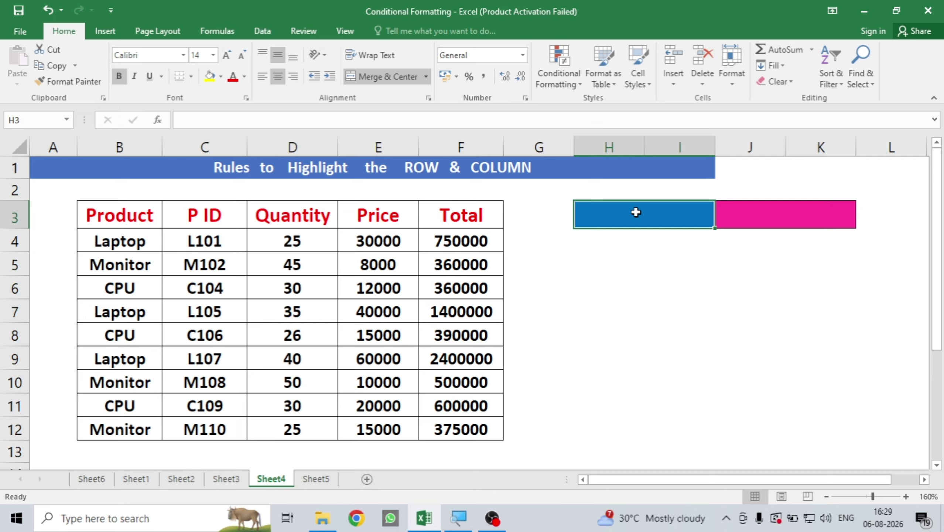
left_click(770, 211)
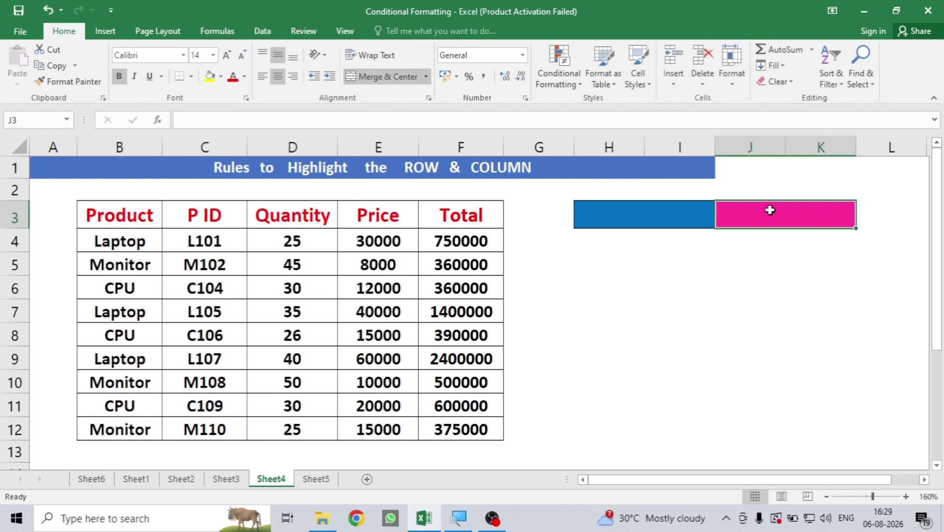
left_click(665, 219)
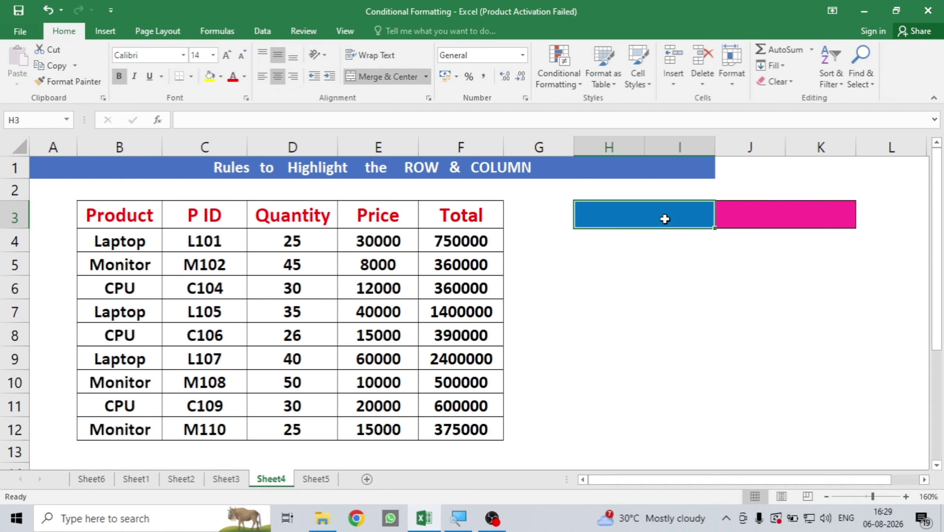
type("cpu")
key("Return")
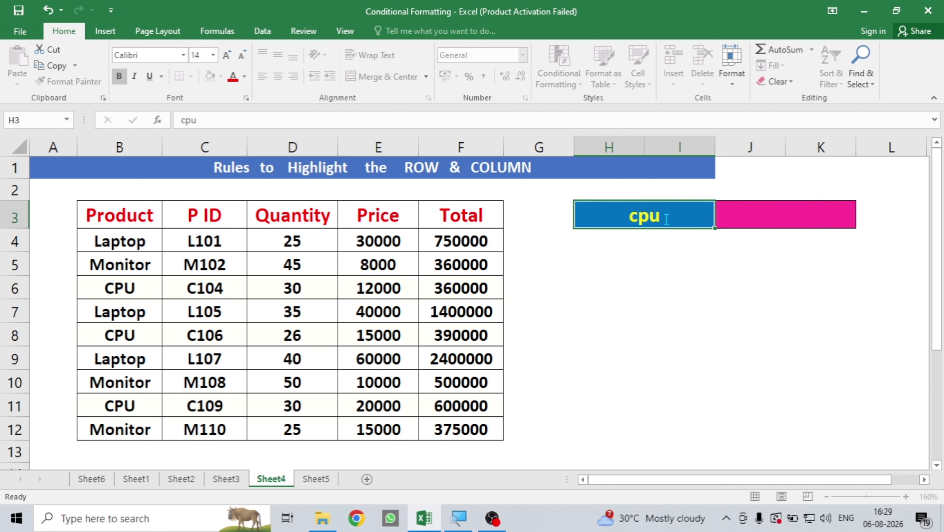
left_click(759, 211)
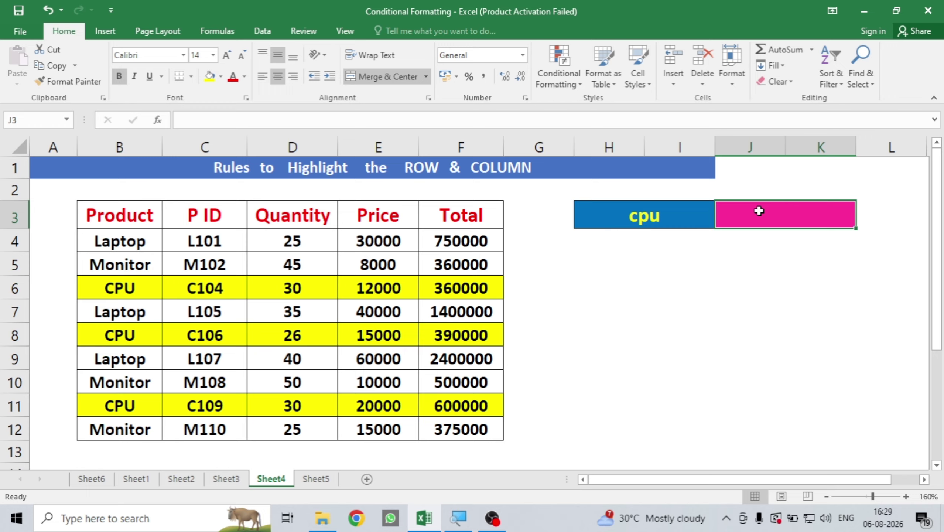
type("p id")
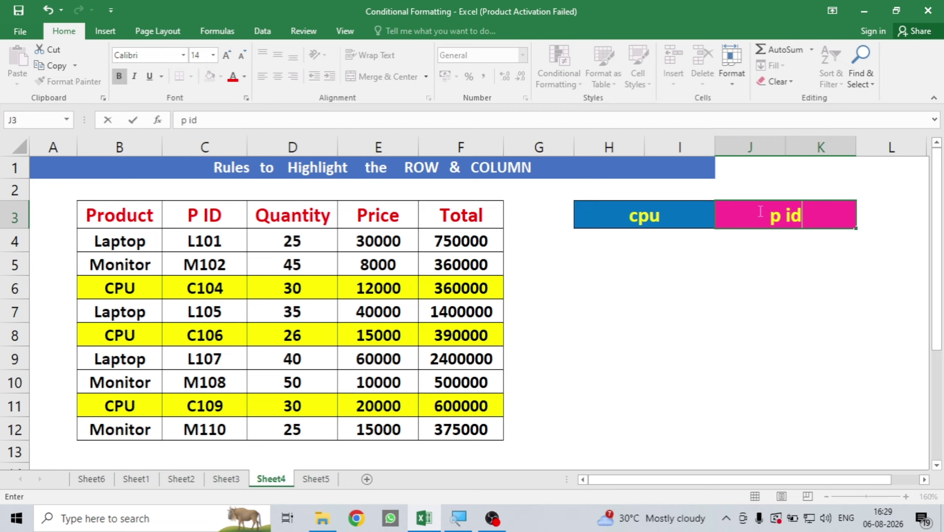
key("Return")
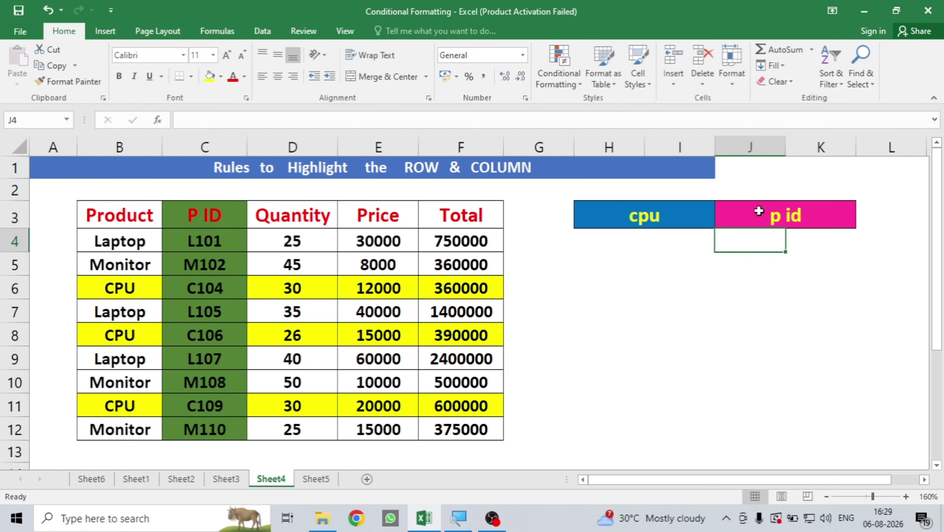
- Change the search values to total in J3 and laptop in H3, and open Sheet5
left_click(759, 211)
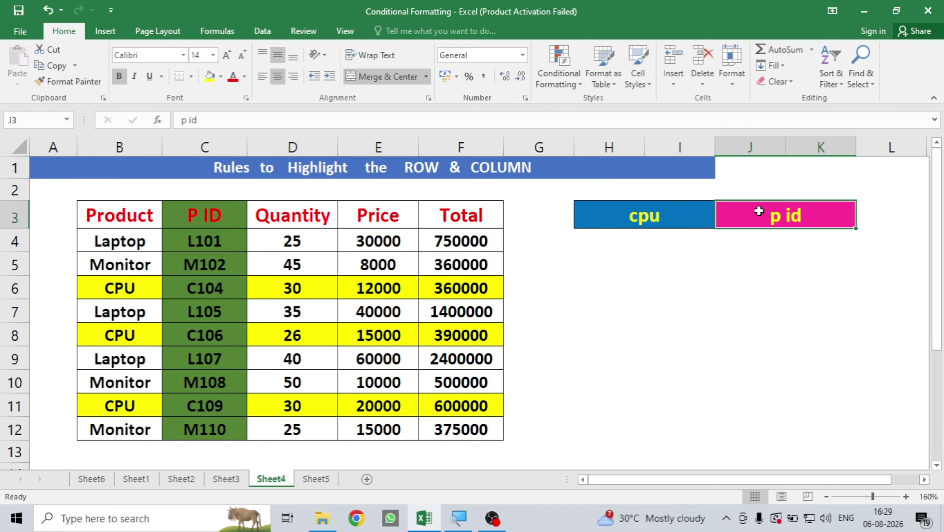
type("total")
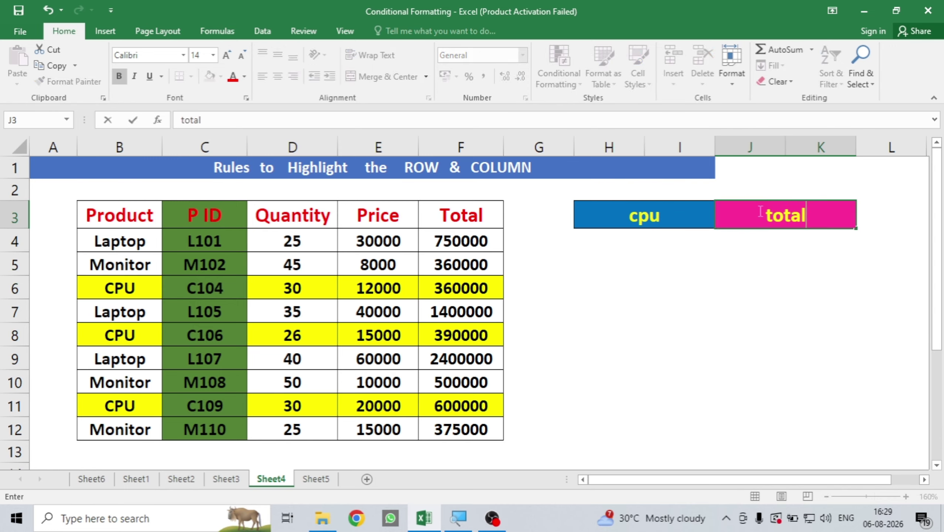
key("Return")
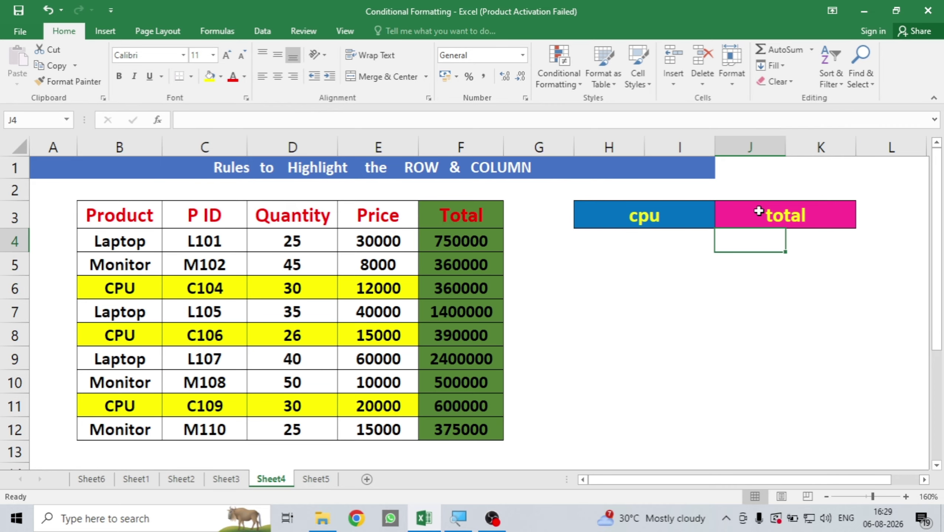
key("Left")
key("Up")
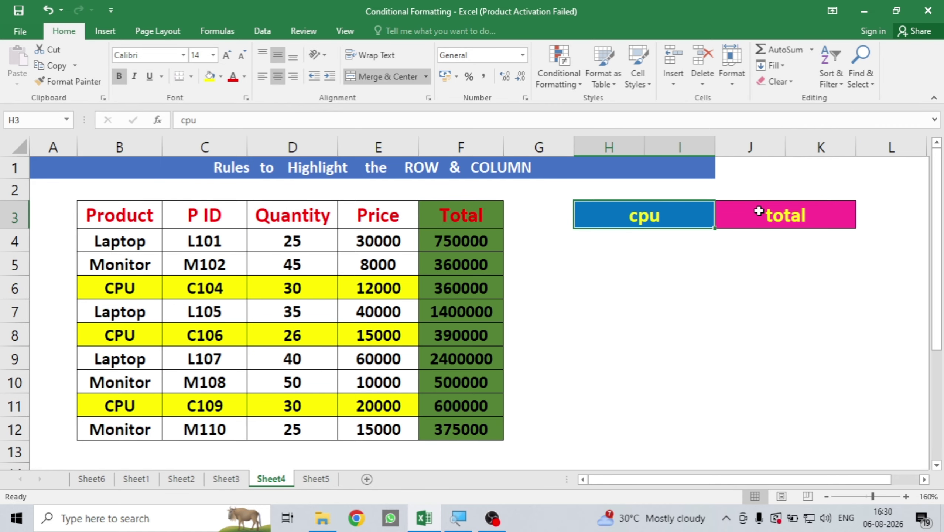
type("laptop")
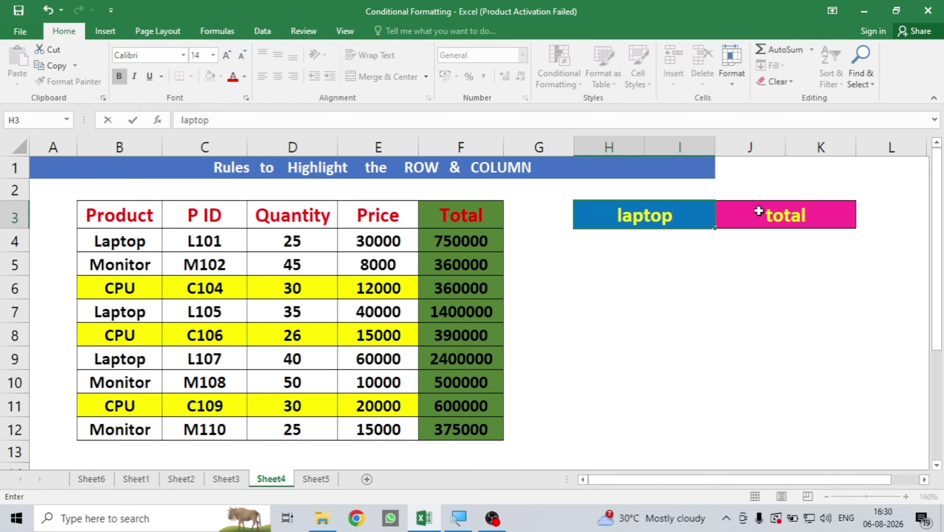
key("Return")
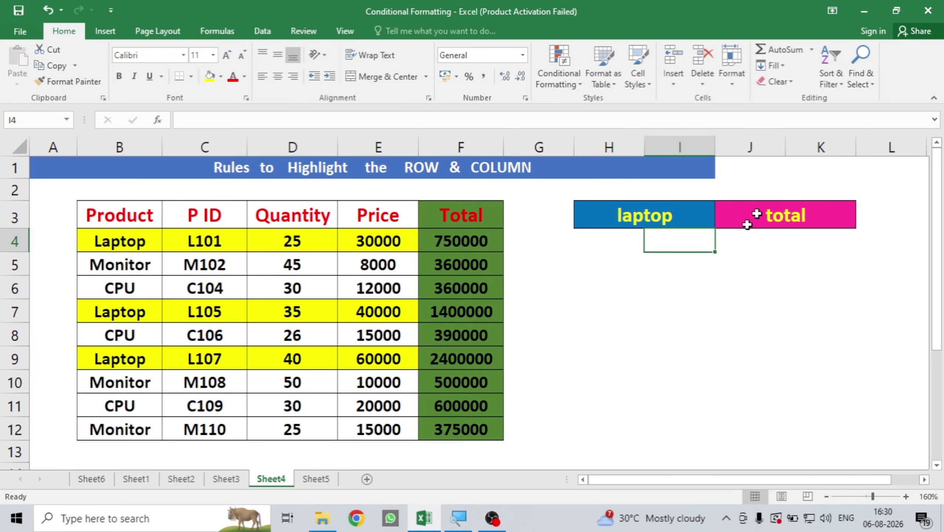
left_click(316, 479)
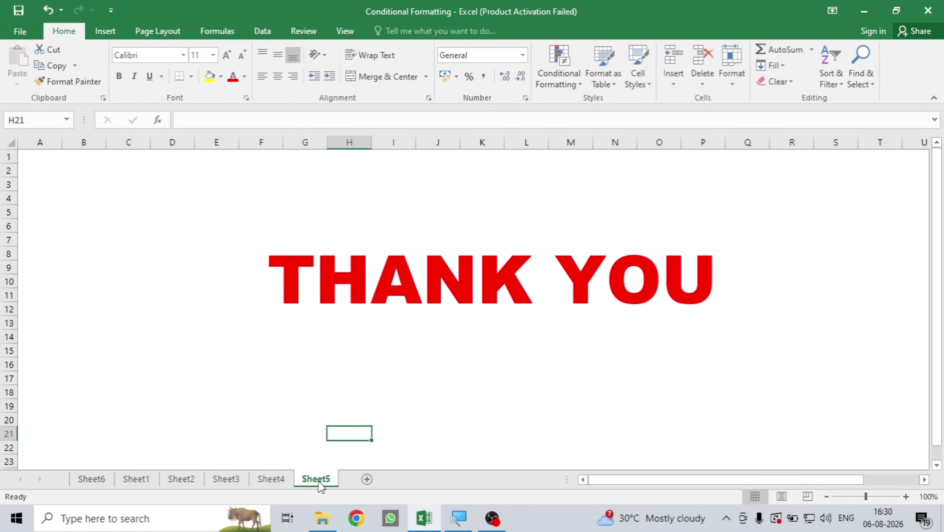